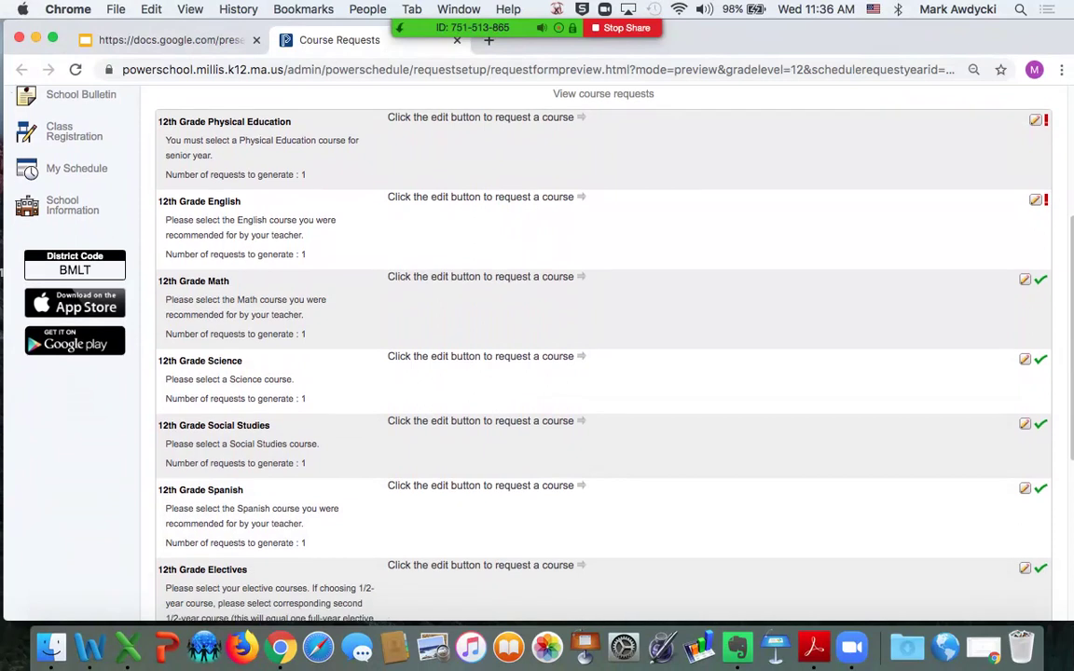
View the available 12th Grade Physical Education courses and close the list without choosing one
click(1035, 120)
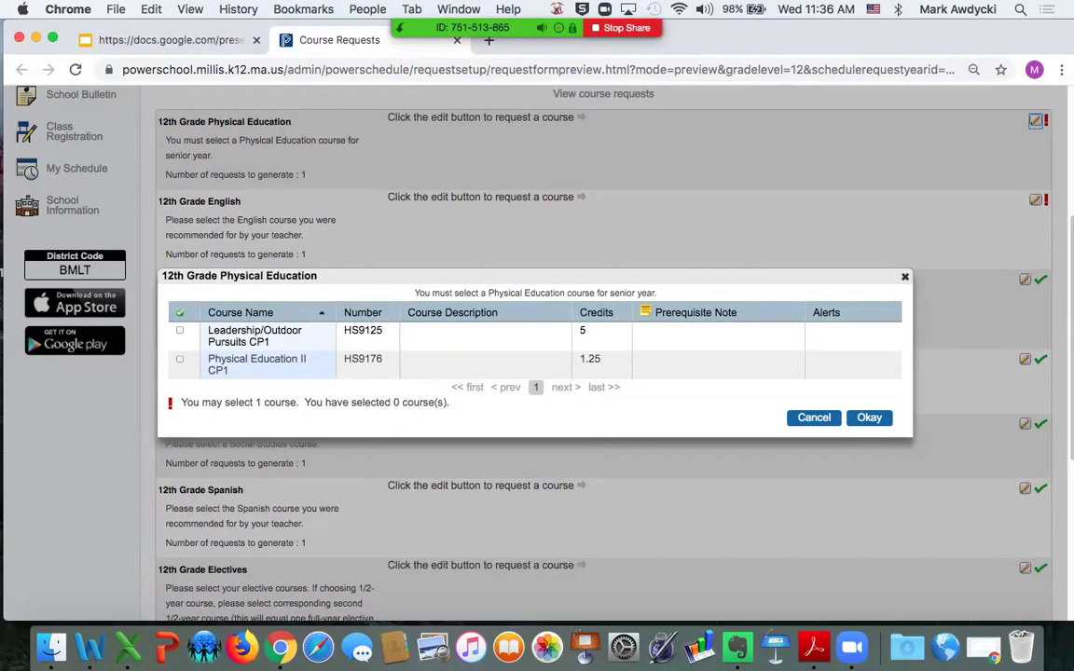
key(Escape)
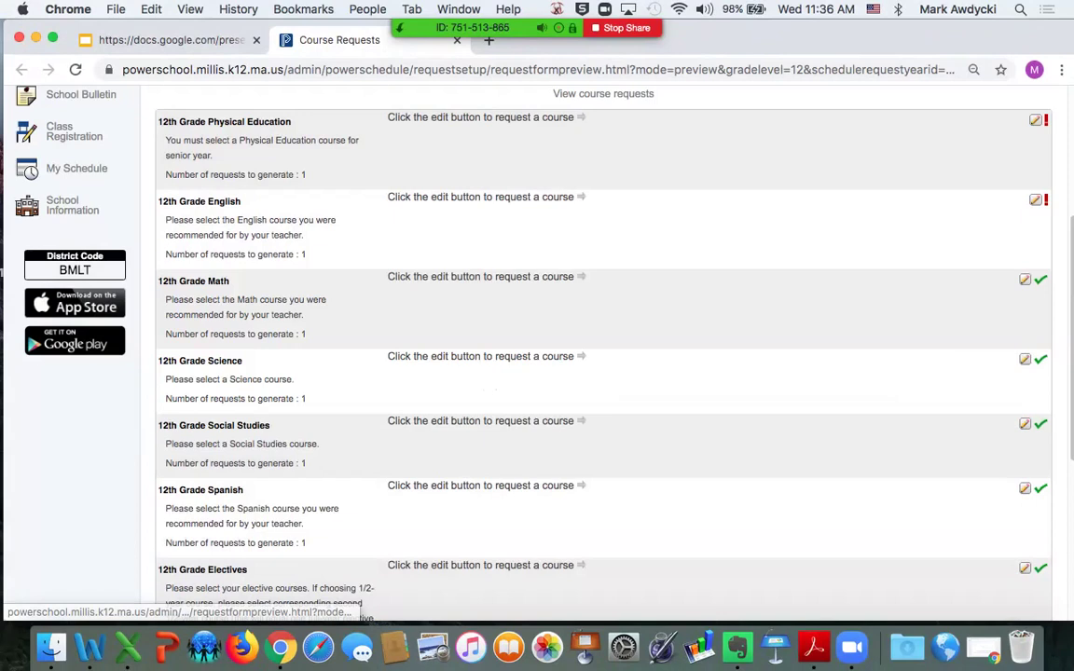
Try selecting World Lit & Comp. CP1 for 12th Grade English, then clear the selection and cancel the request
click(1035, 199)
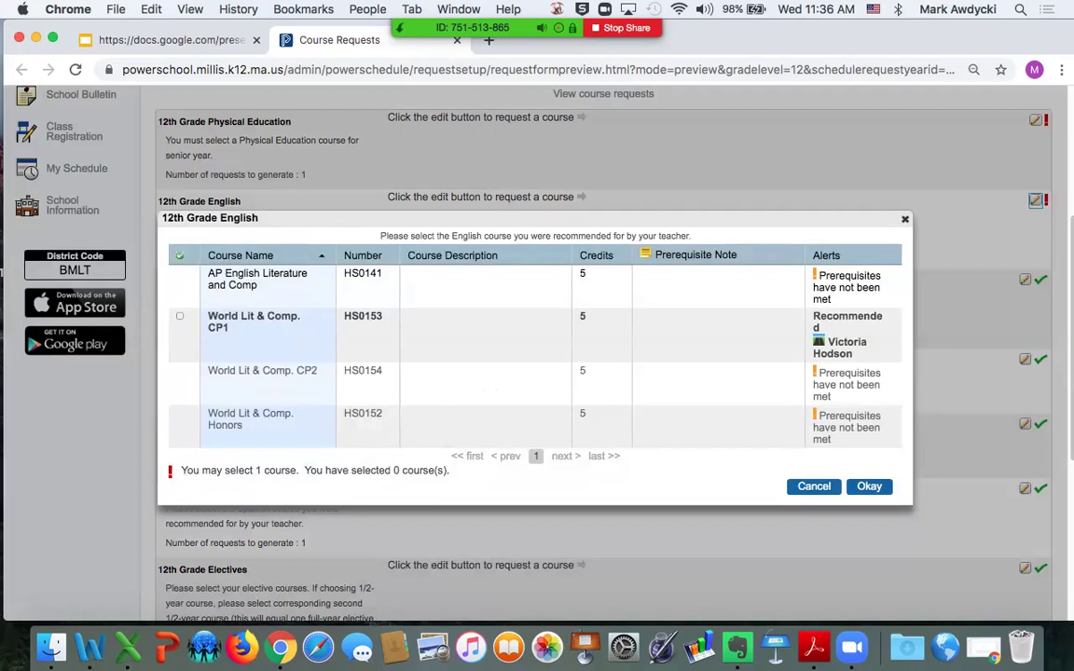
click(180, 316)
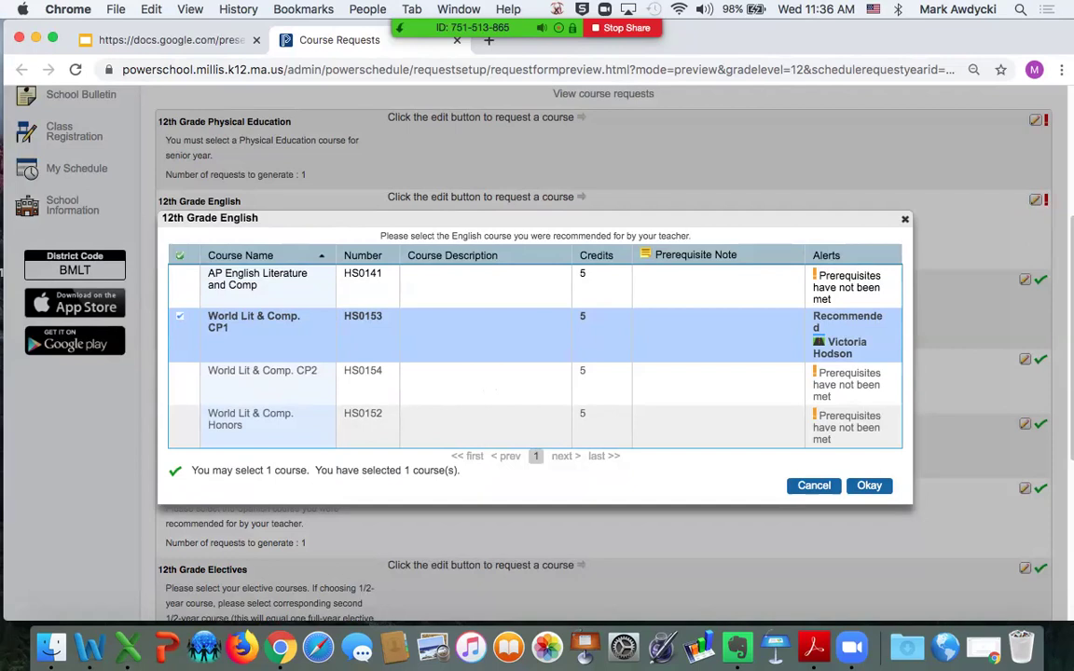
click(180, 316)
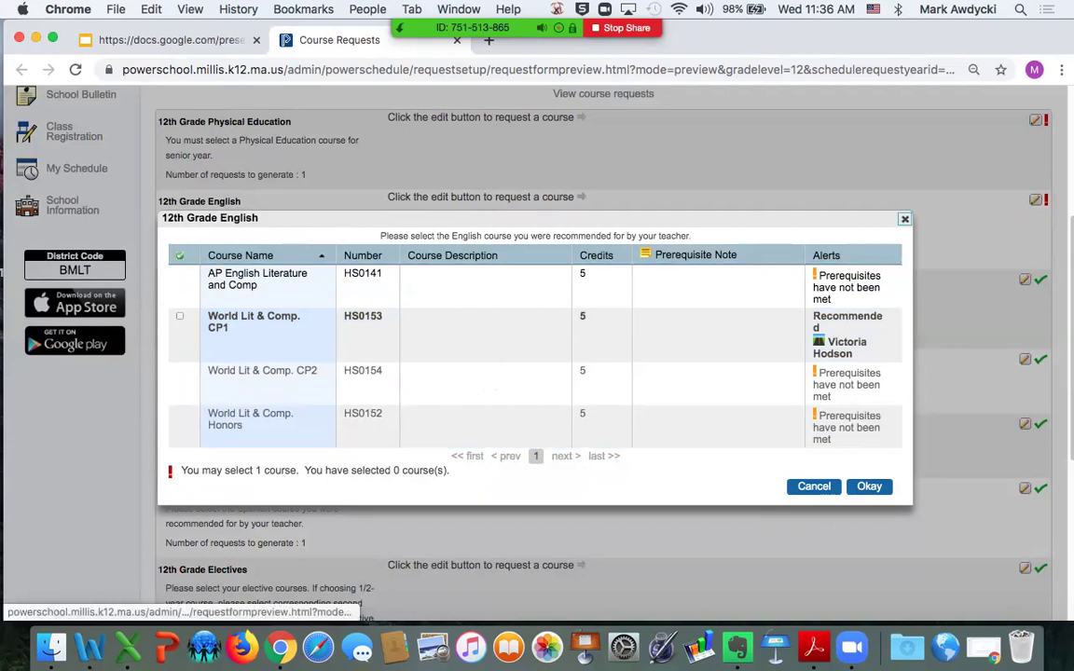
click(815, 486)
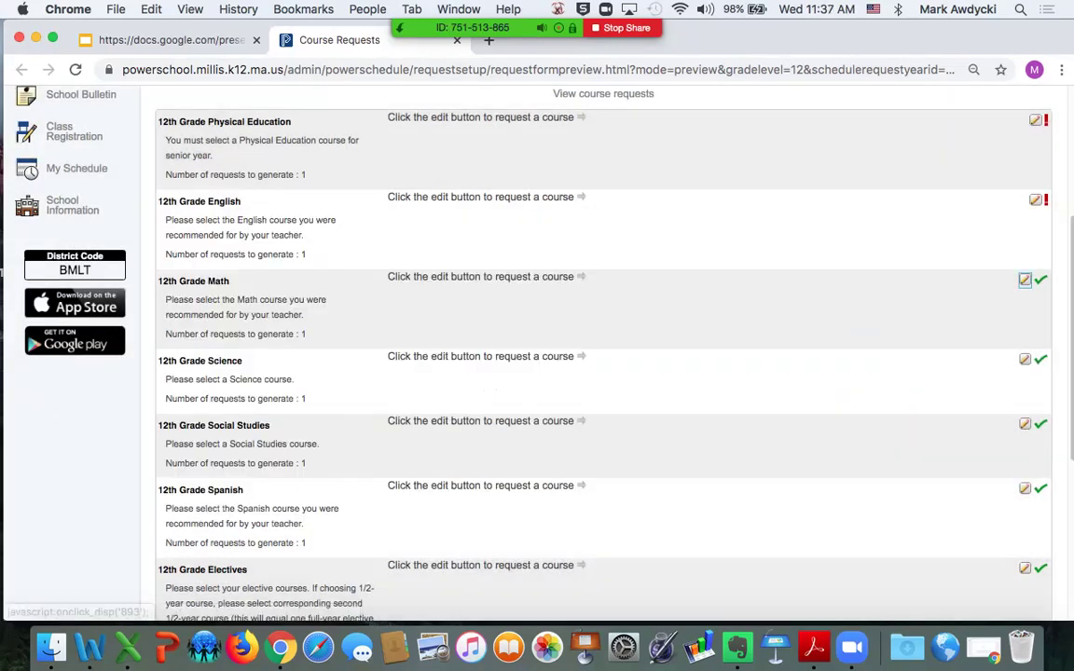
Review the full 12th Grade Math course list, including the teacher-recommended course, and close it without selecting anything
click(1025, 279)
scroll(527, 354, down, 2)
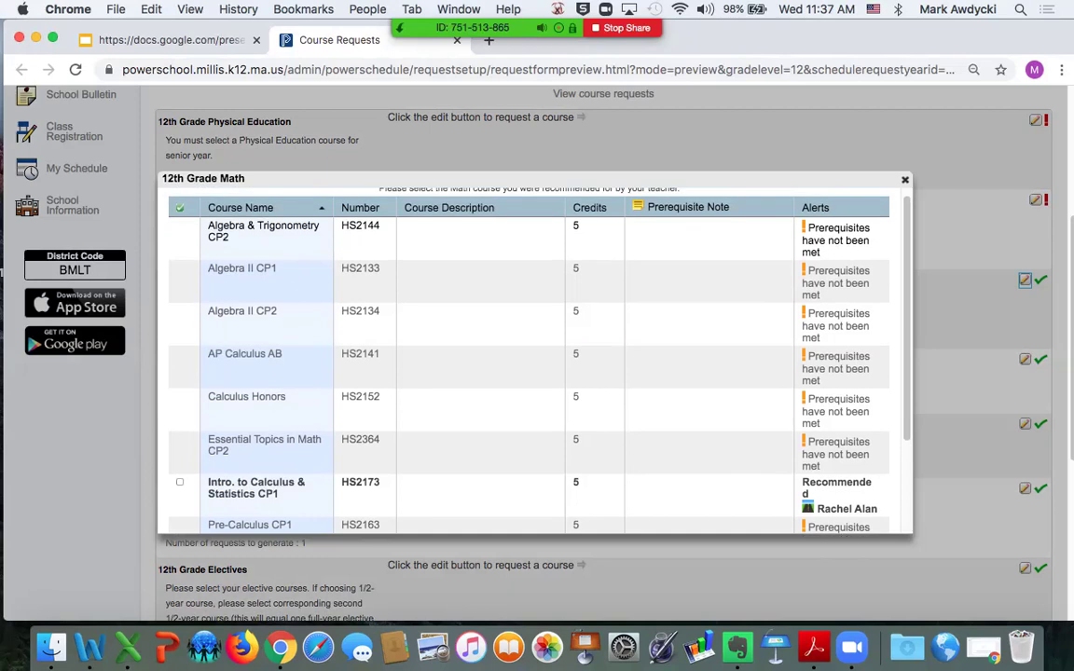
scroll(528, 354, down, 4)
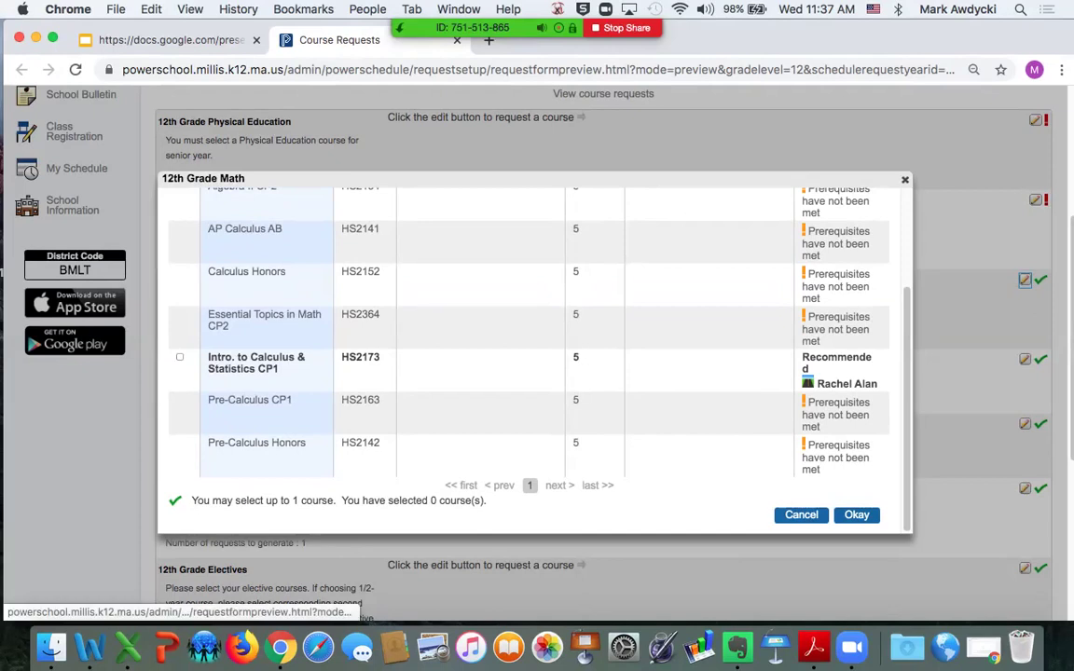
key(Escape)
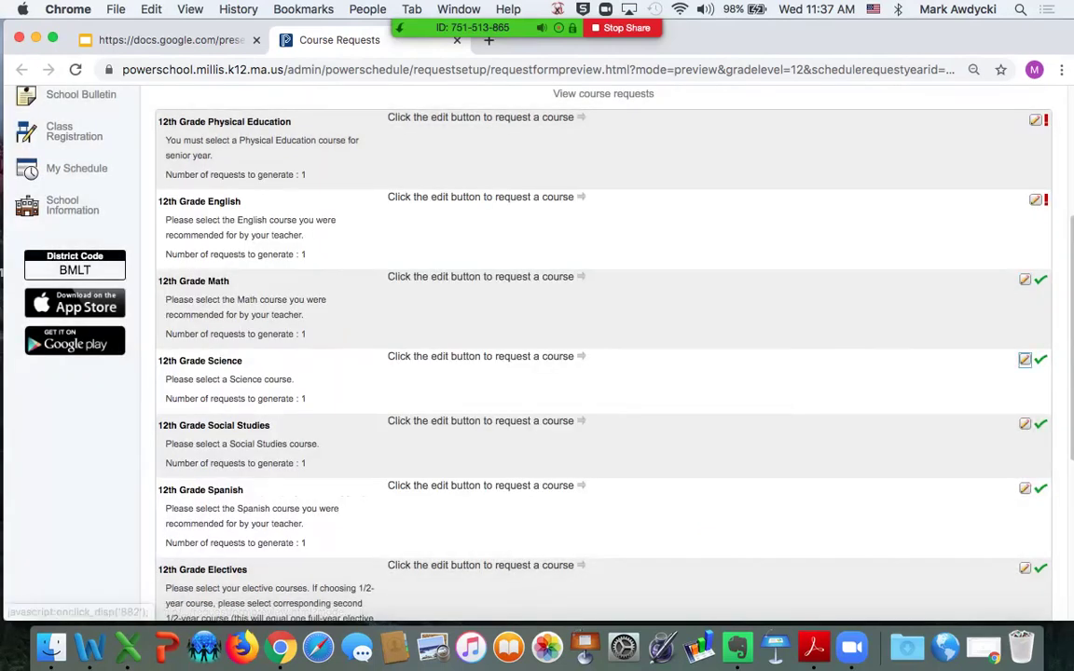
Review the first page of 12th Grade Science courses and their prerequisite alerts, then cancel without selecting any
click(1025, 359)
scroll(522, 336, down, 3)
scroll(529, 355, up, 4)
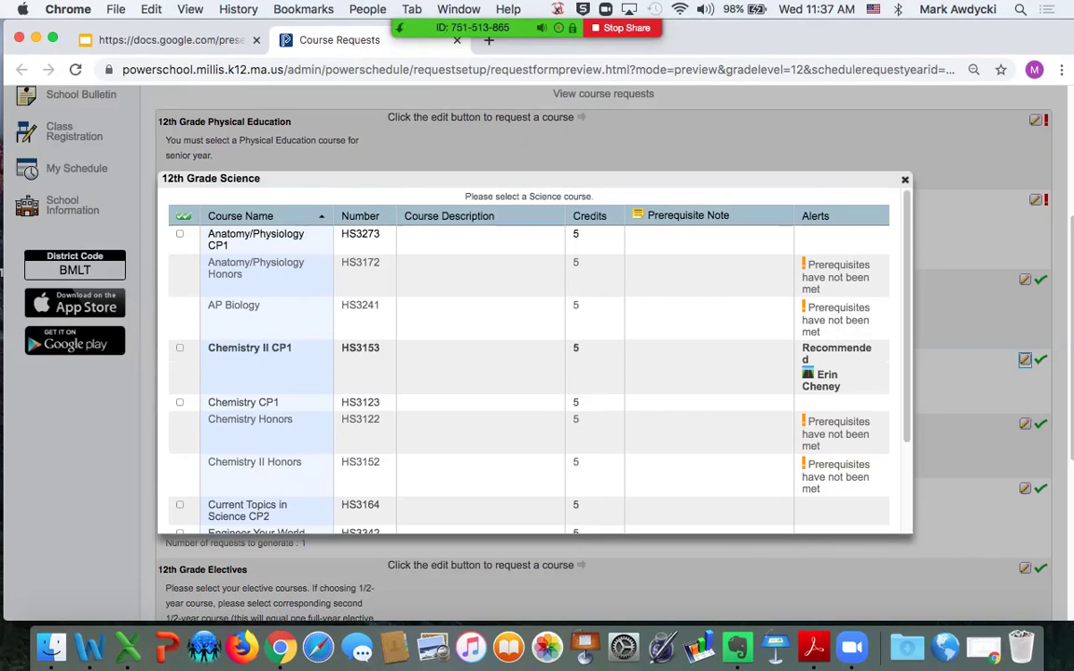
scroll(528, 354, down, 3)
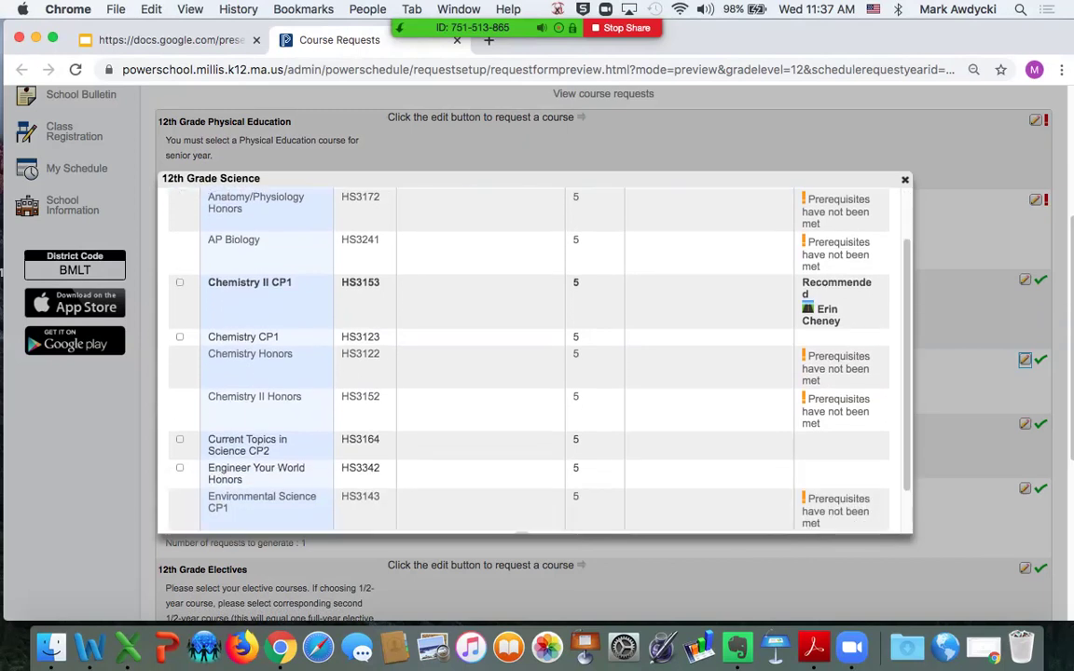
scroll(528, 354, down, 1)
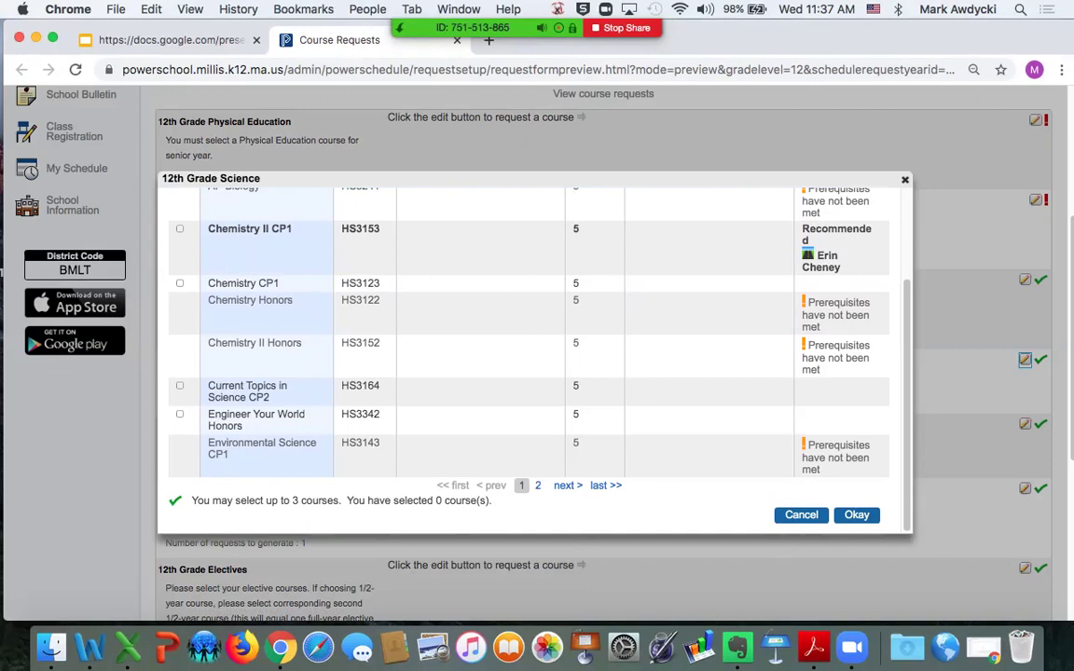
scroll(529, 354, down, 1)
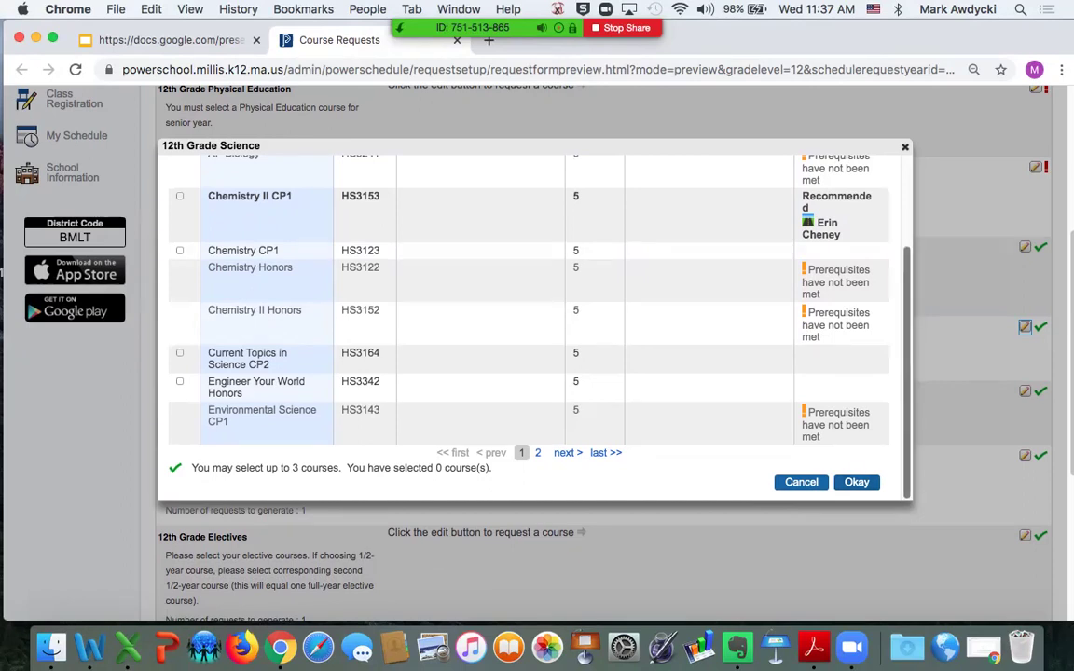
click(801, 482)
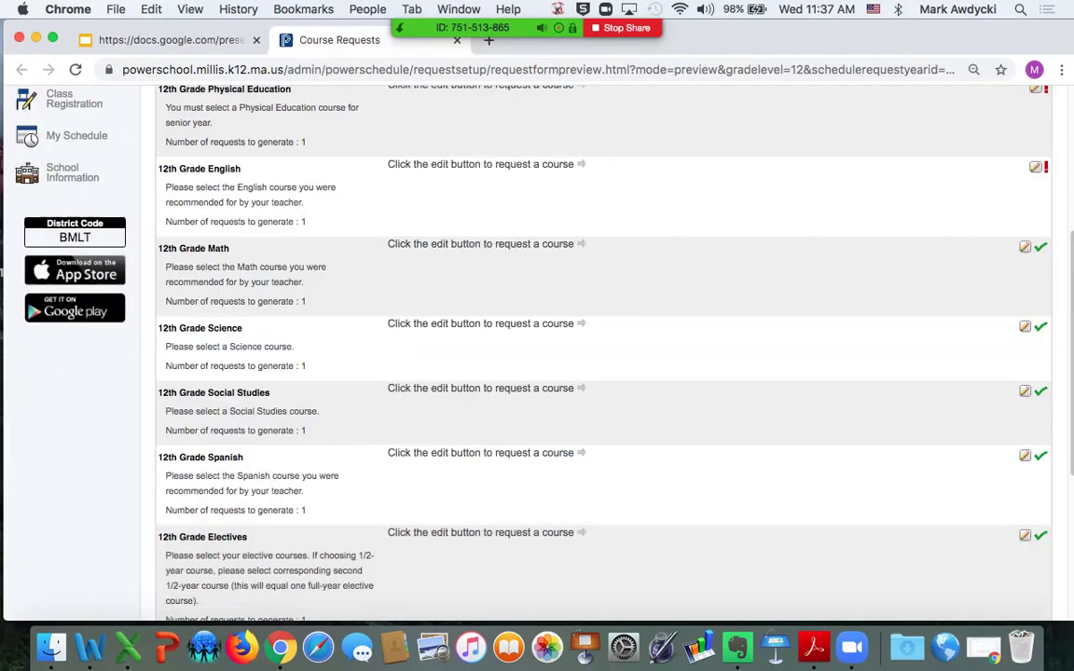
Reopen the 12th Grade Science course list, review both pages of options, and accept it with no courses selected
click(1025, 326)
scroll(532, 354, down, 3)
scroll(531, 354, up, 1)
scroll(532, 354, up, 3)
scroll(531, 355, down, 5)
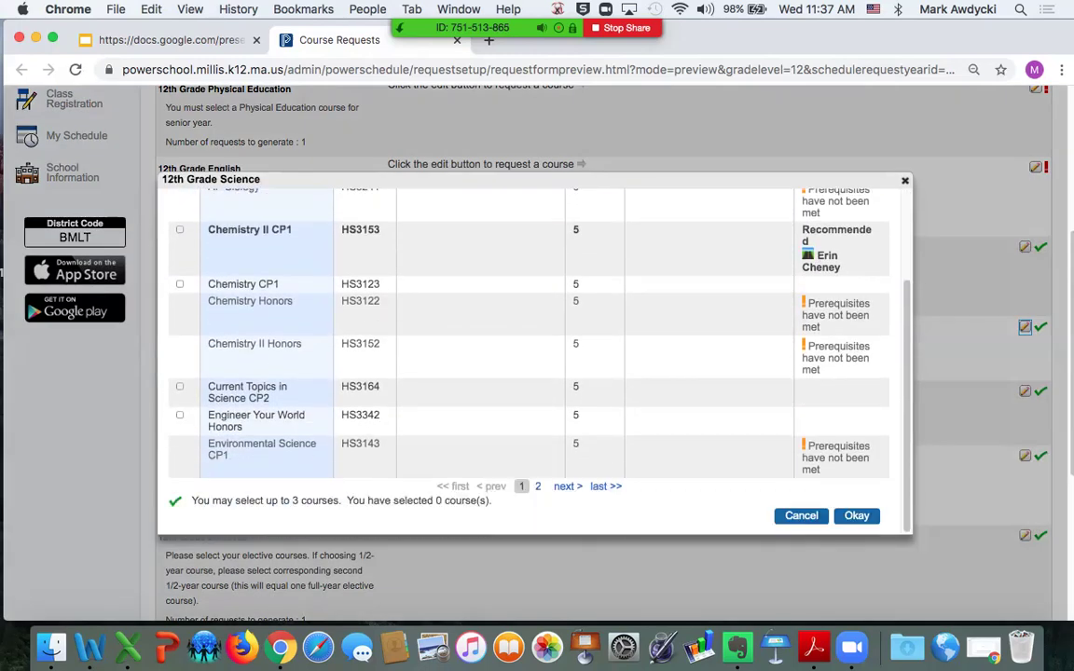
scroll(532, 354, up, 3)
scroll(532, 354, down, 3)
click(537, 486)
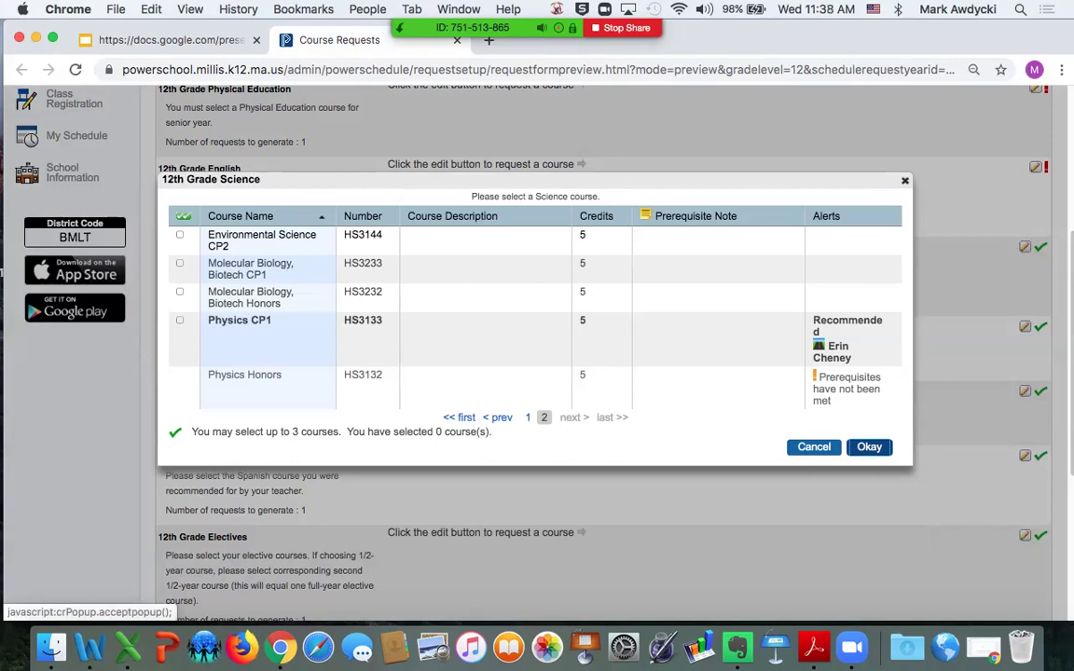
click(869, 447)
View the 12th Grade Social Studies course options and accept the list with no courses selected
click(1025, 392)
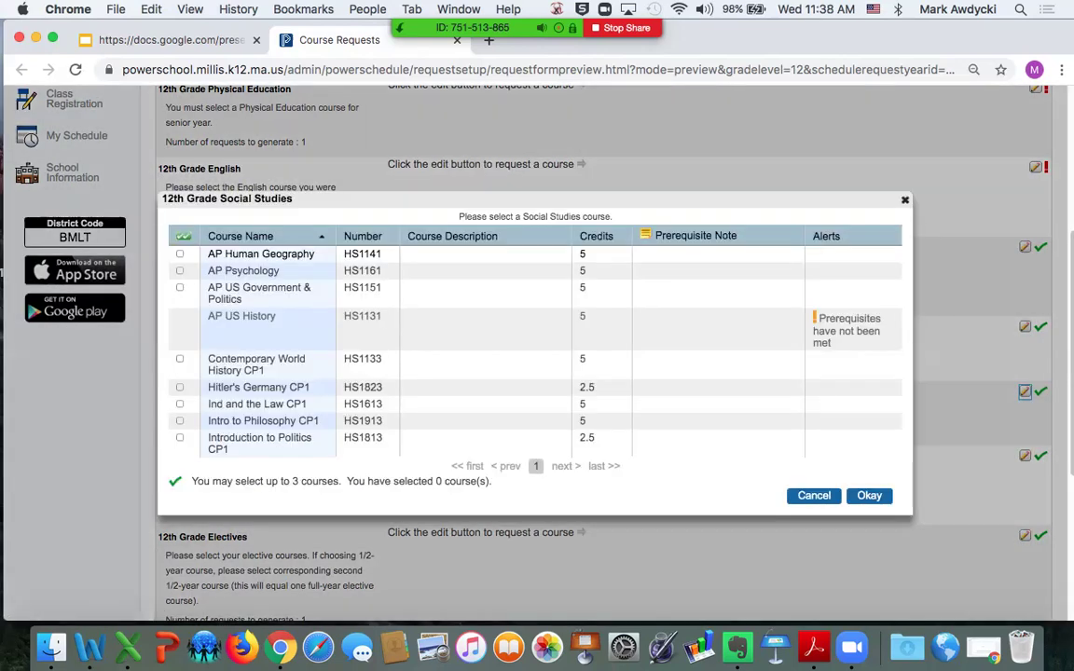
scroll(1025, 392, down, 1)
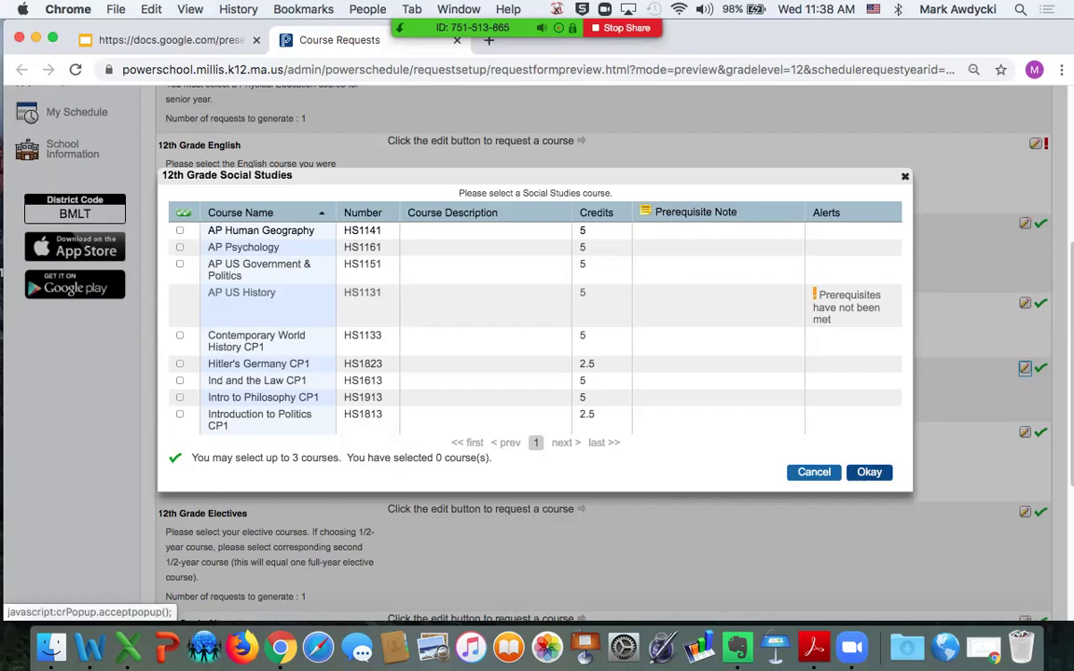
click(869, 472)
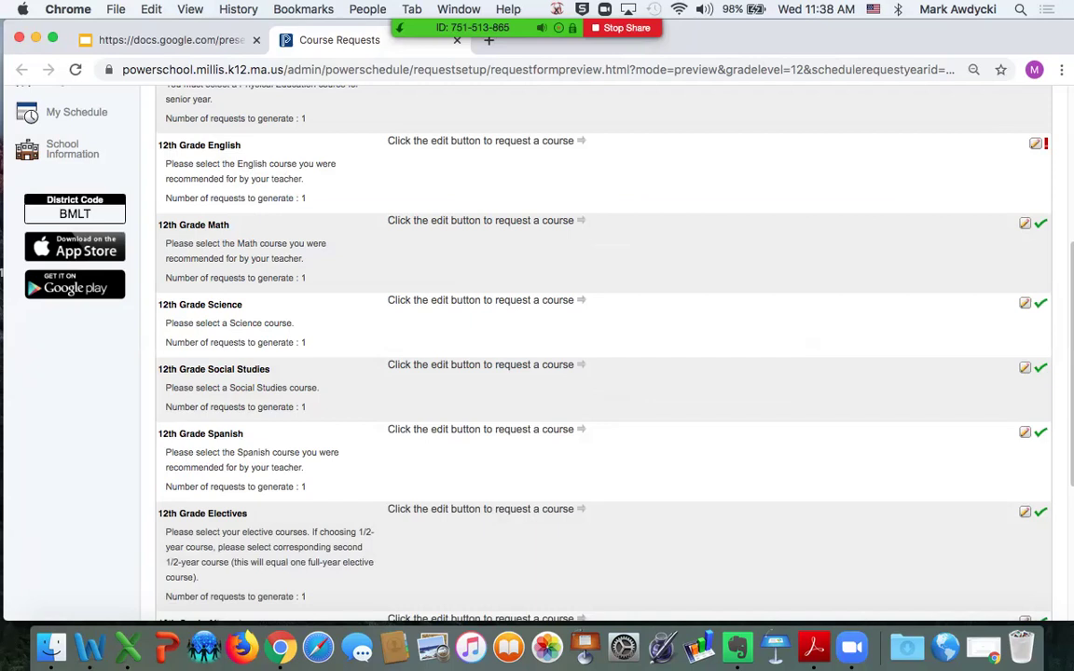
Examine the 12th Grade Spanish courses for prerequisite alerts and the teacher-recommended level, then close the list
click(1025, 433)
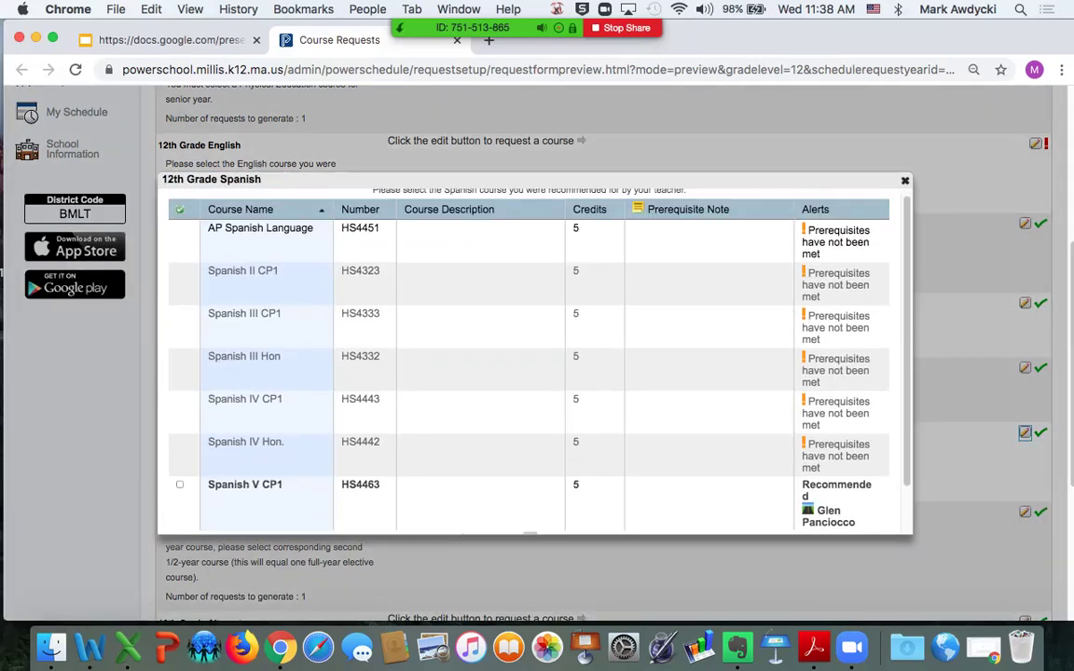
scroll(528, 354, down, 3)
scroll(529, 354, up, 2)
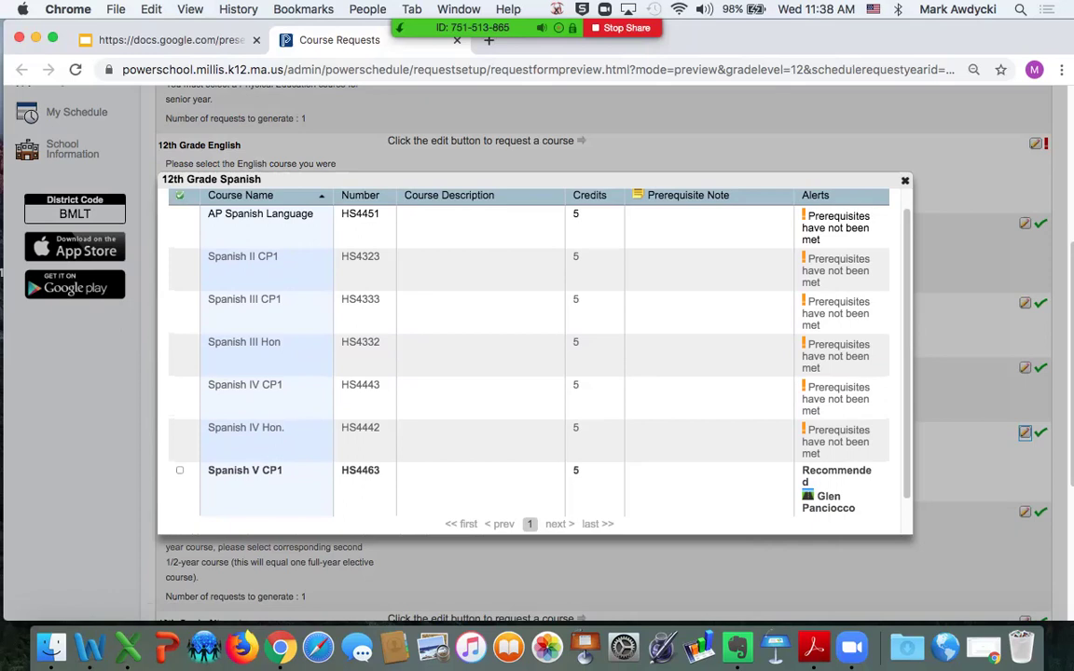
scroll(529, 354, down, 2)
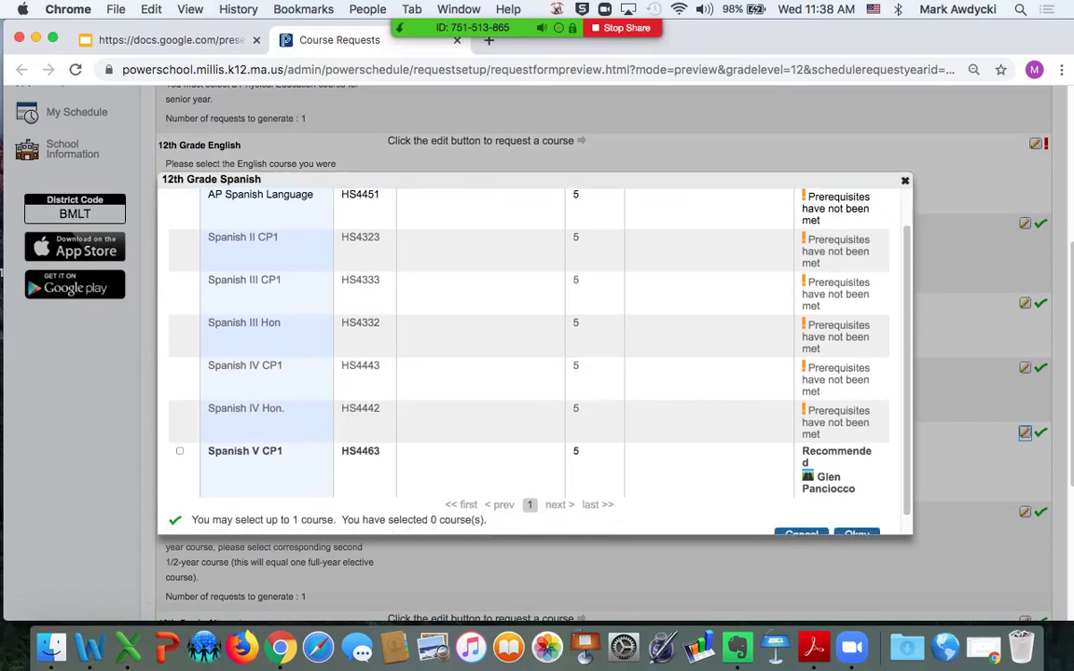
scroll(529, 355, up, 2)
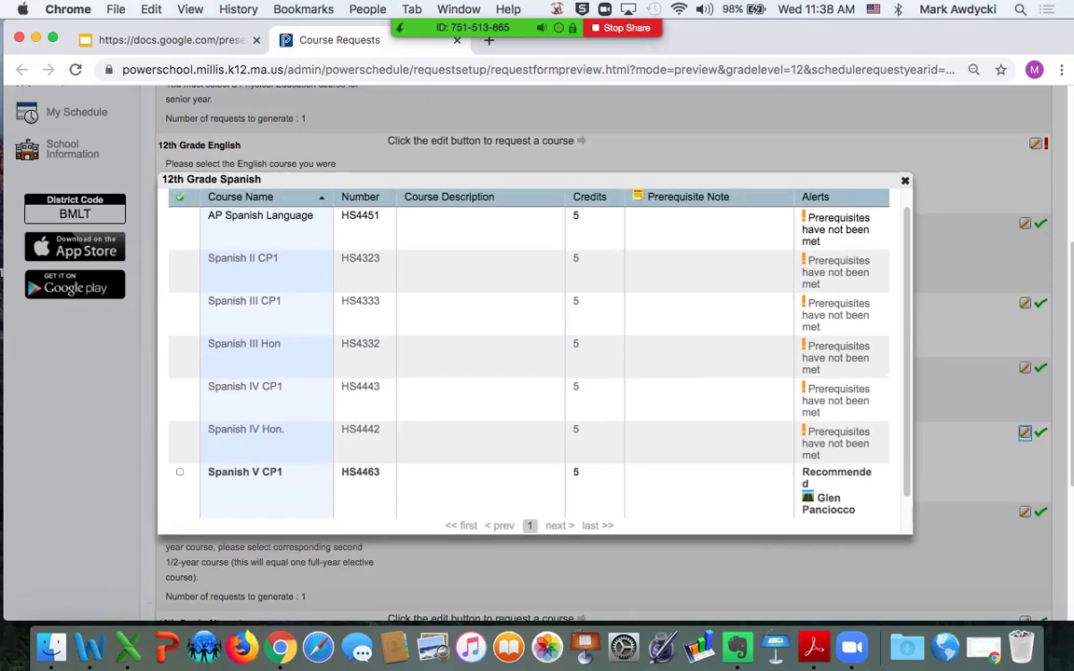
scroll(529, 355, up, 1)
scroll(528, 354, up, 1)
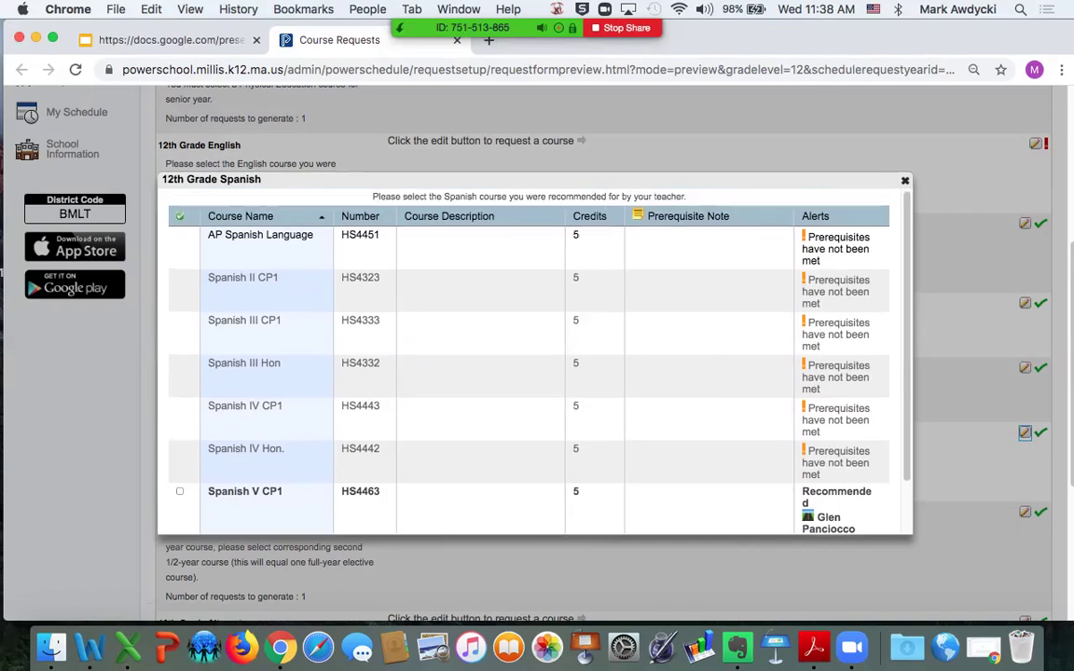
scroll(529, 354, up, 2)
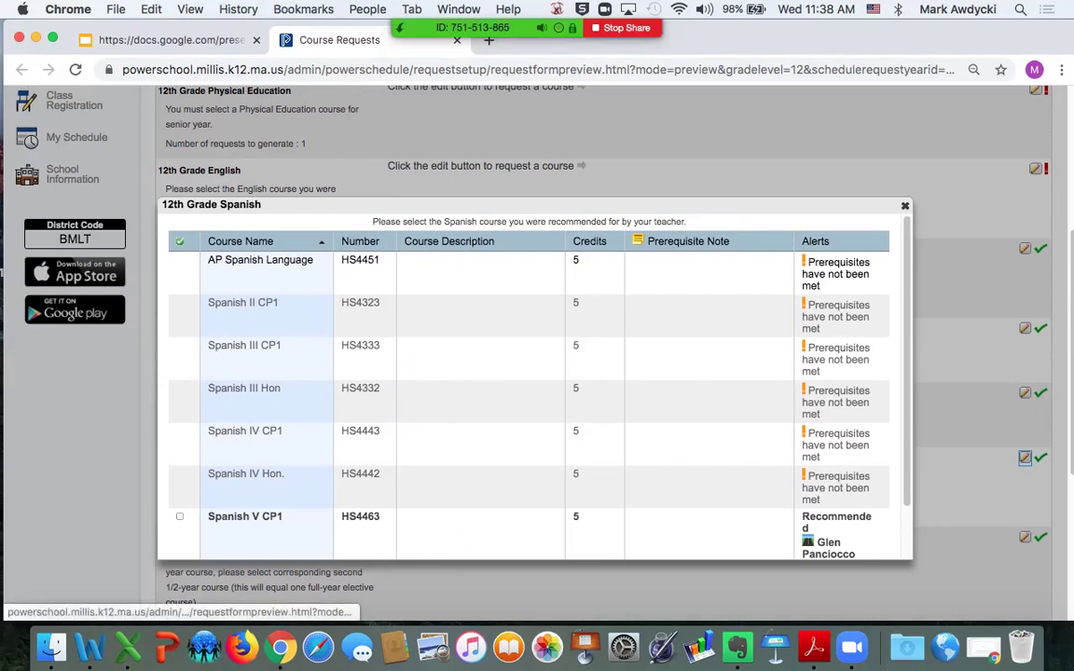
click(815, 185)
Browse all six pages of 12th Grade Electives, accept with no courses selected, and check the credit-hour requirements at the form's end
scroll(815, 185, down, 5)
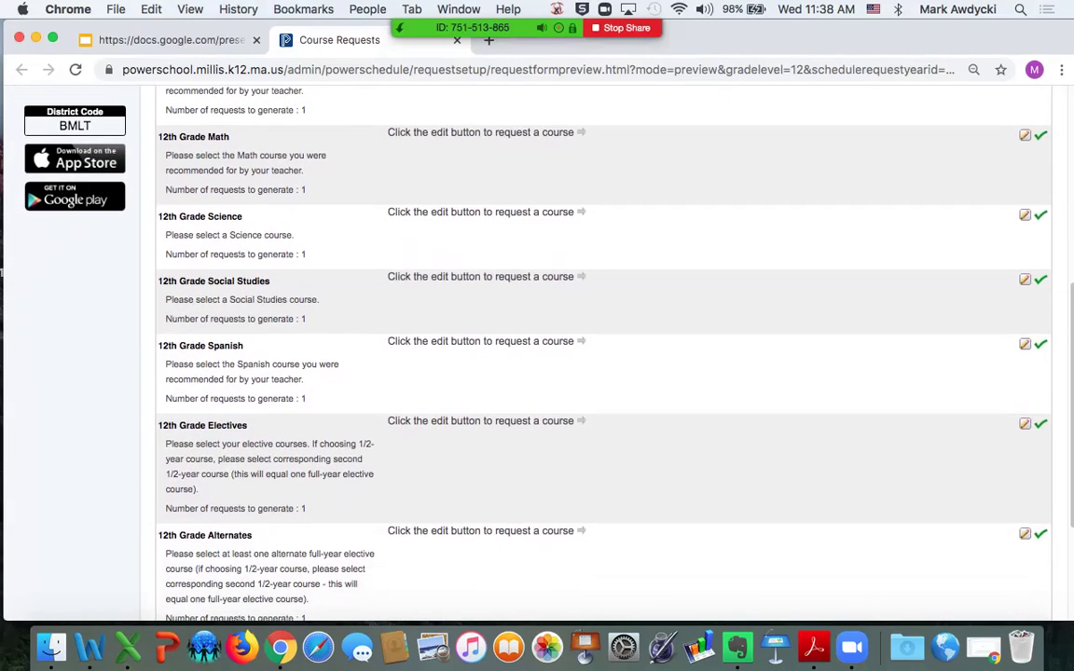
scroll(596, 354, down, 4)
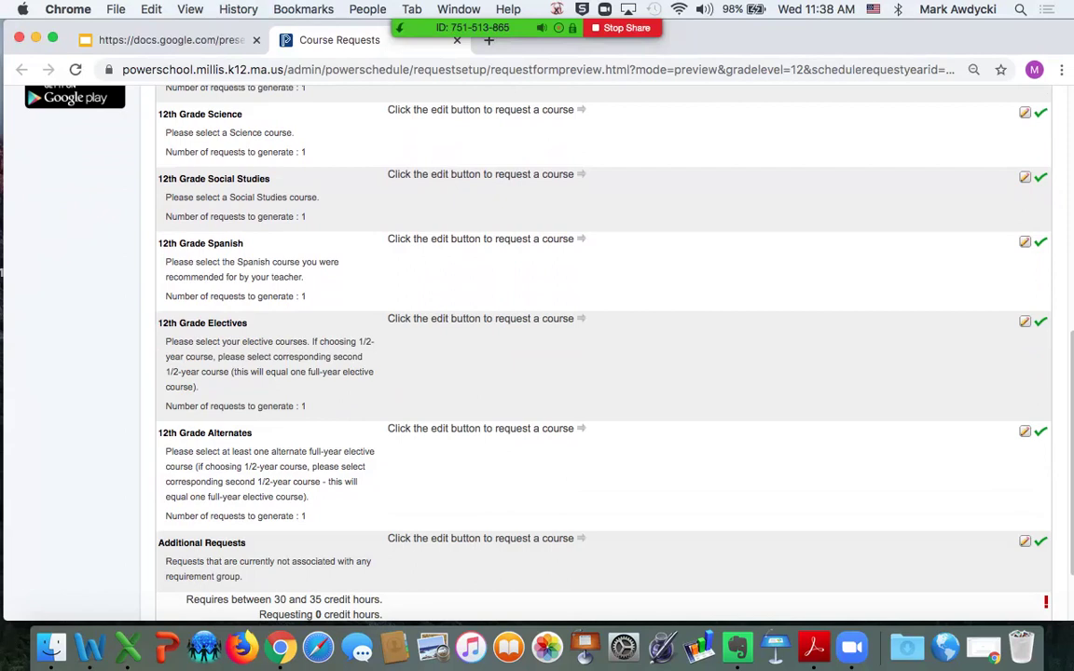
click(1024, 321)
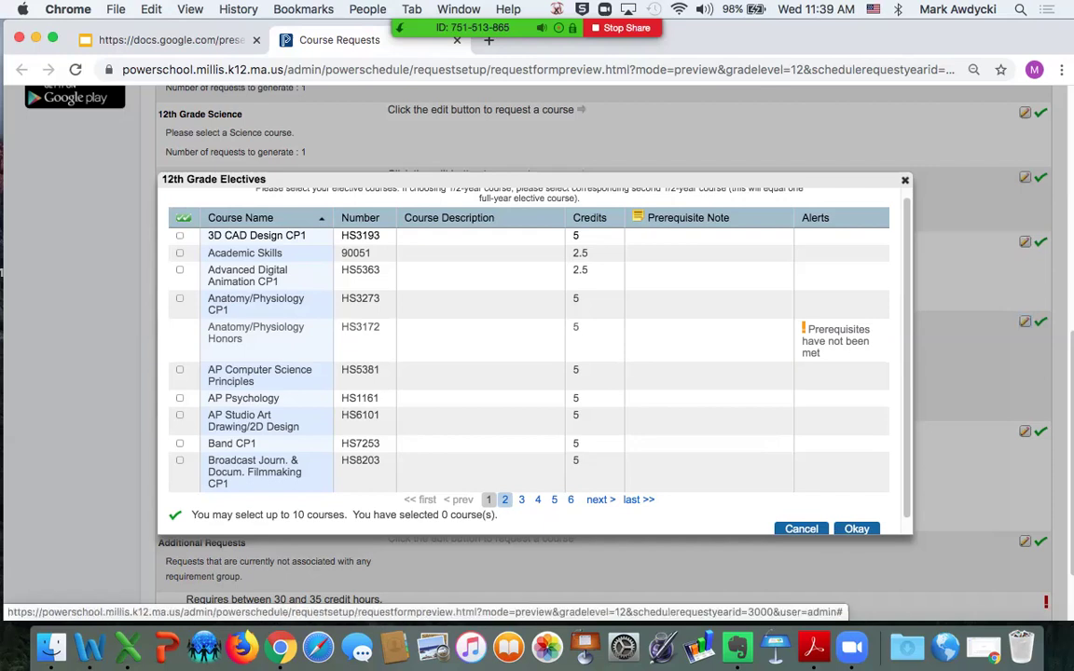
click(505, 500)
scroll(504, 485, down, 2)
scroll(504, 373, down, 1)
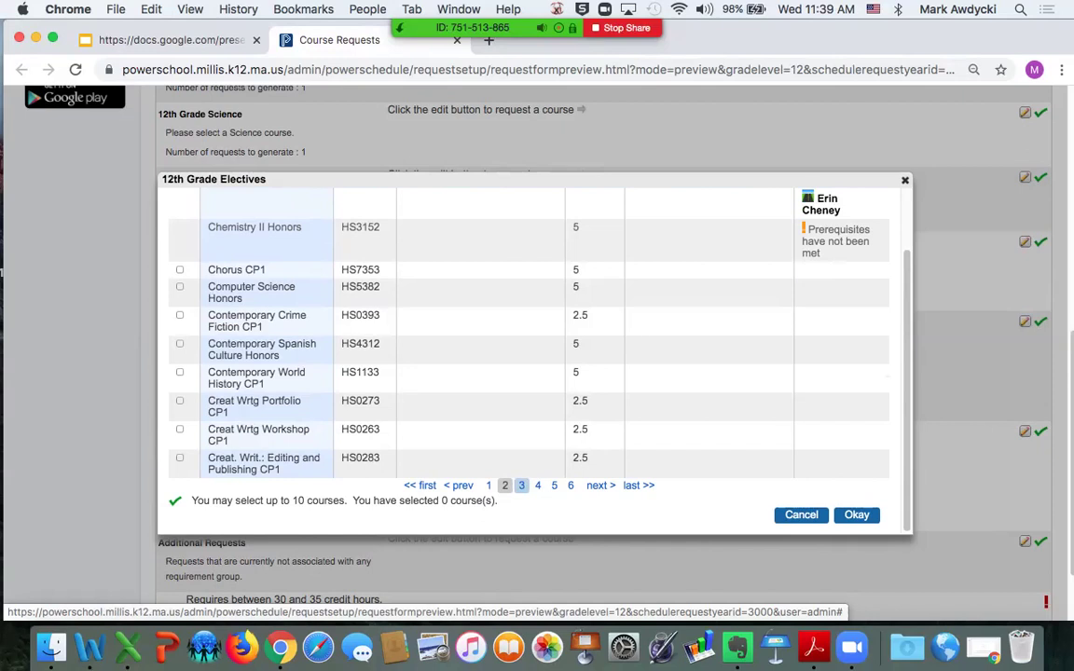
click(521, 485)
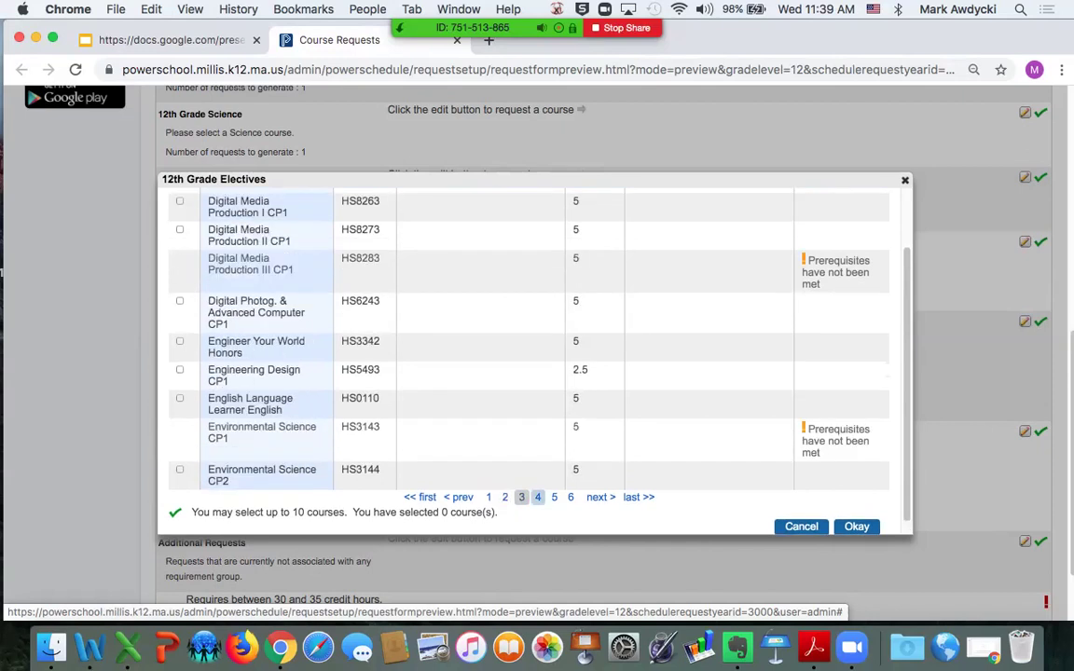
click(537, 497)
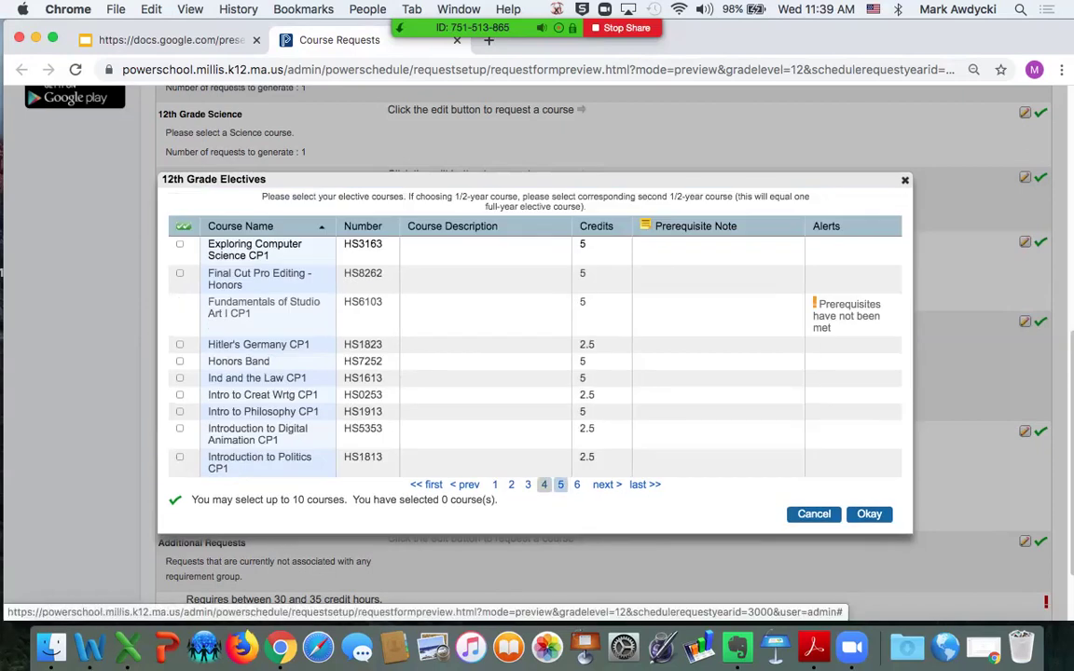
click(560, 484)
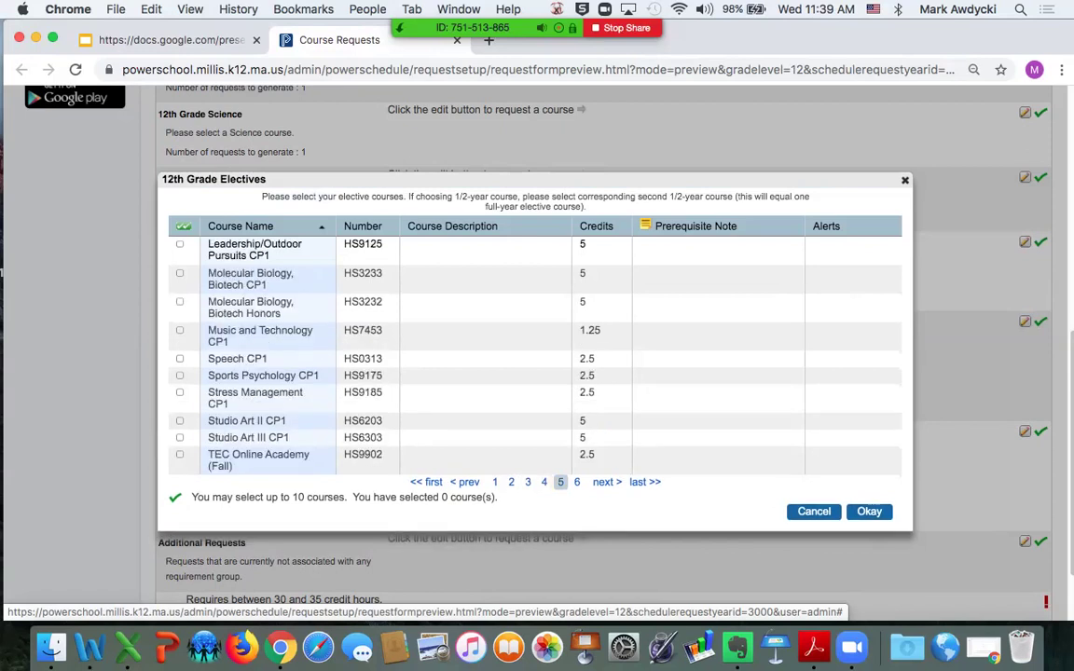
scroll(561, 482, down, 1)
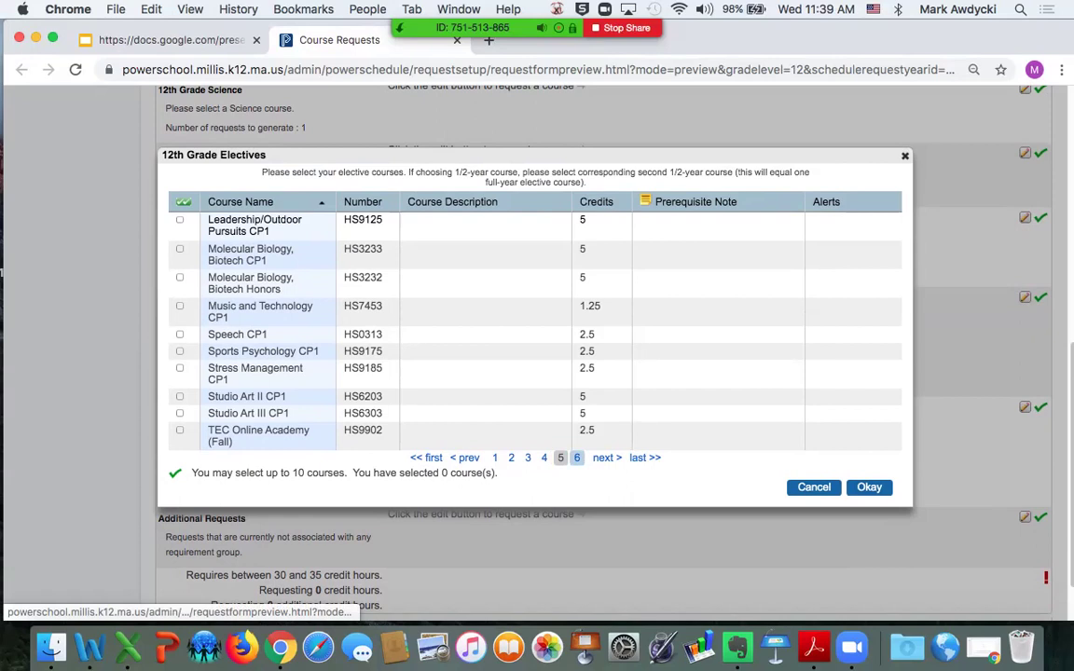
click(576, 458)
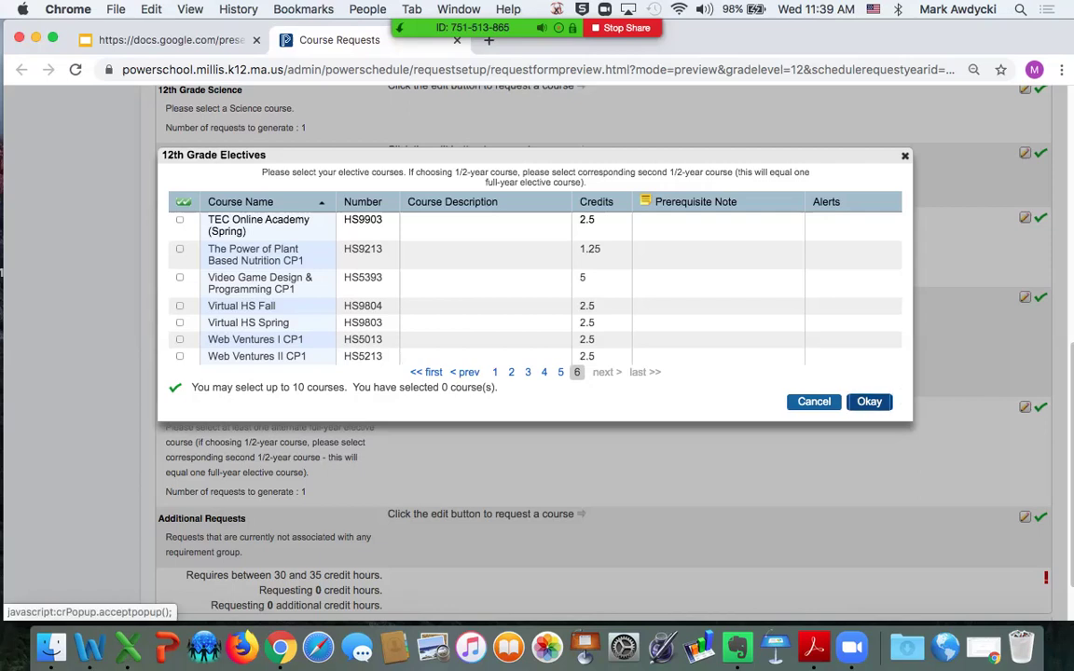
click(869, 401)
scroll(869, 401, down, 3)
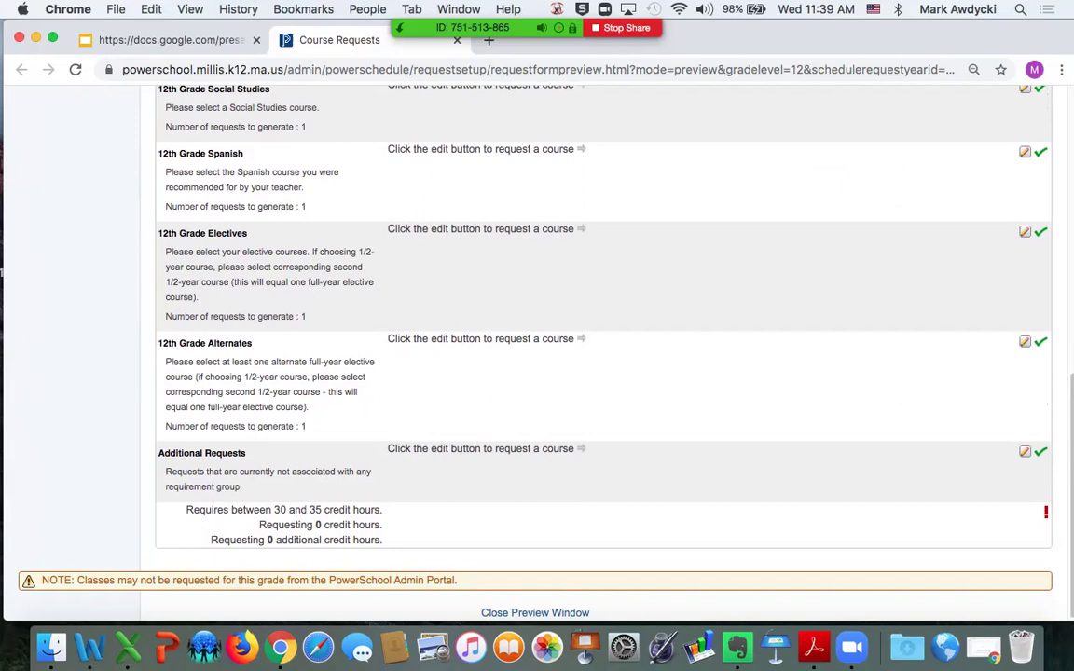
Review the 12th grade request form's subject groups, status marks and credit-hour requirements, ending at the welcome instructions
scroll(537, 354, up, 1)
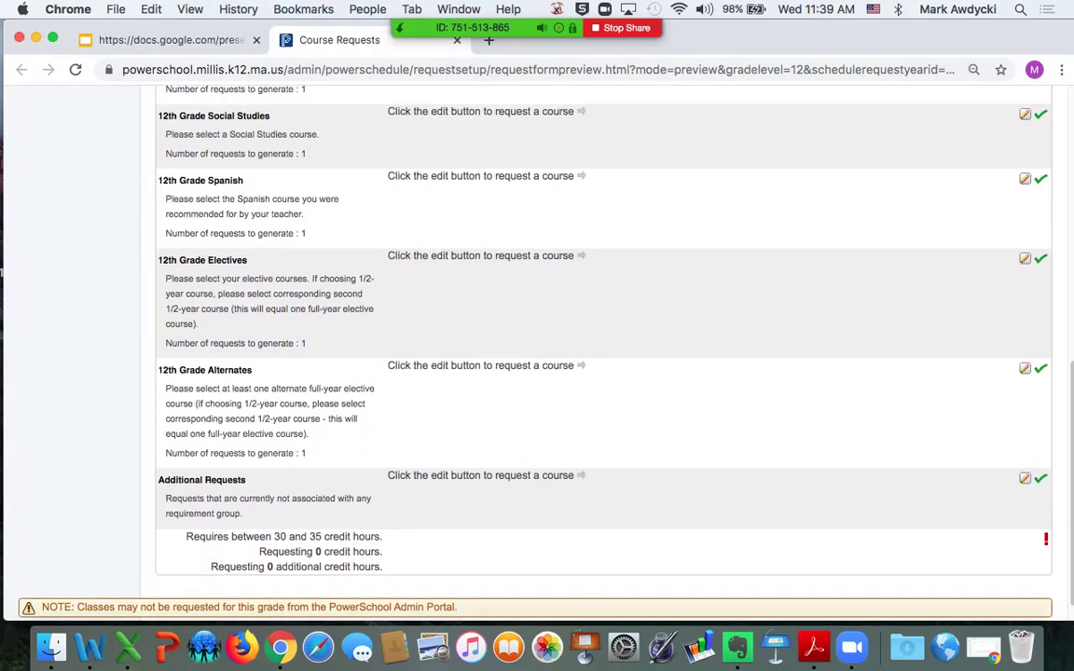
scroll(537, 355, up, 1)
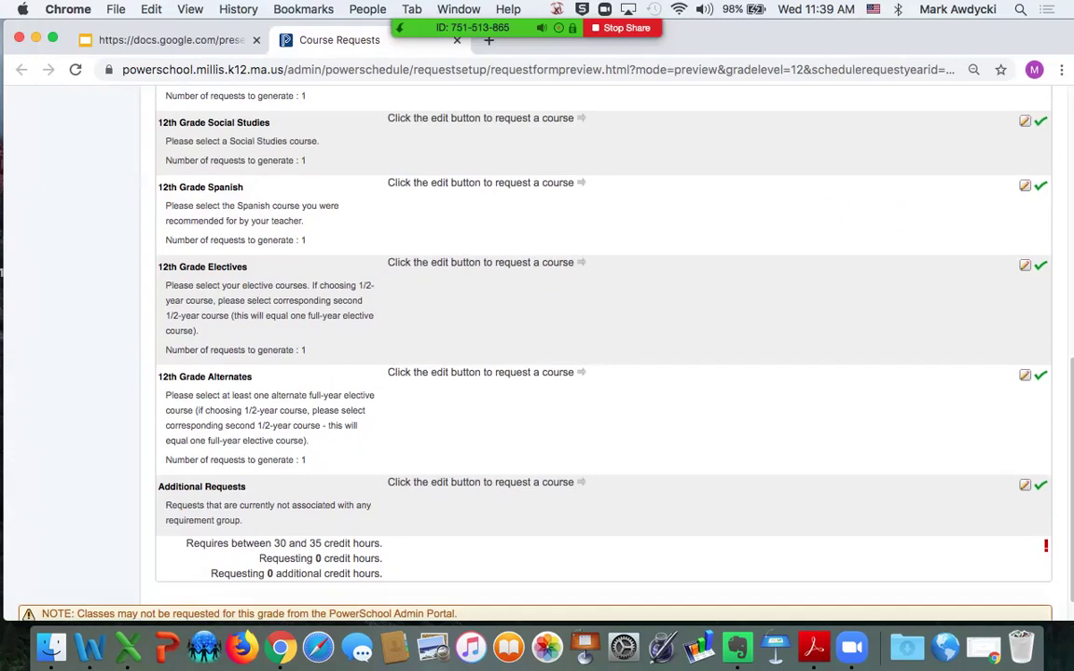
scroll(538, 354, up, 3)
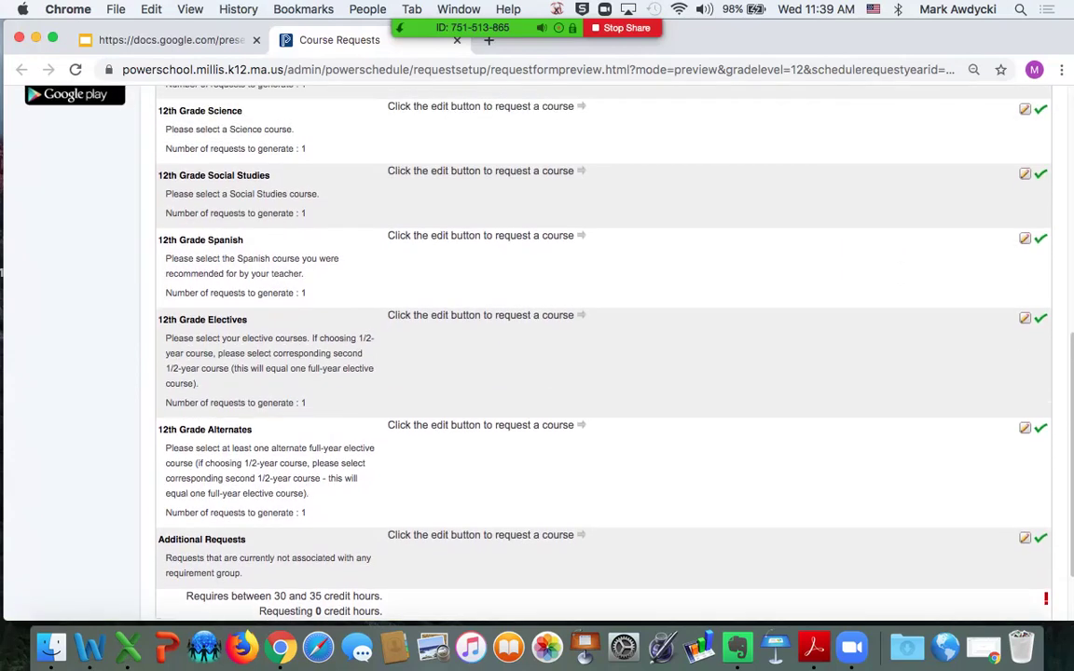
scroll(537, 354, up, 6)
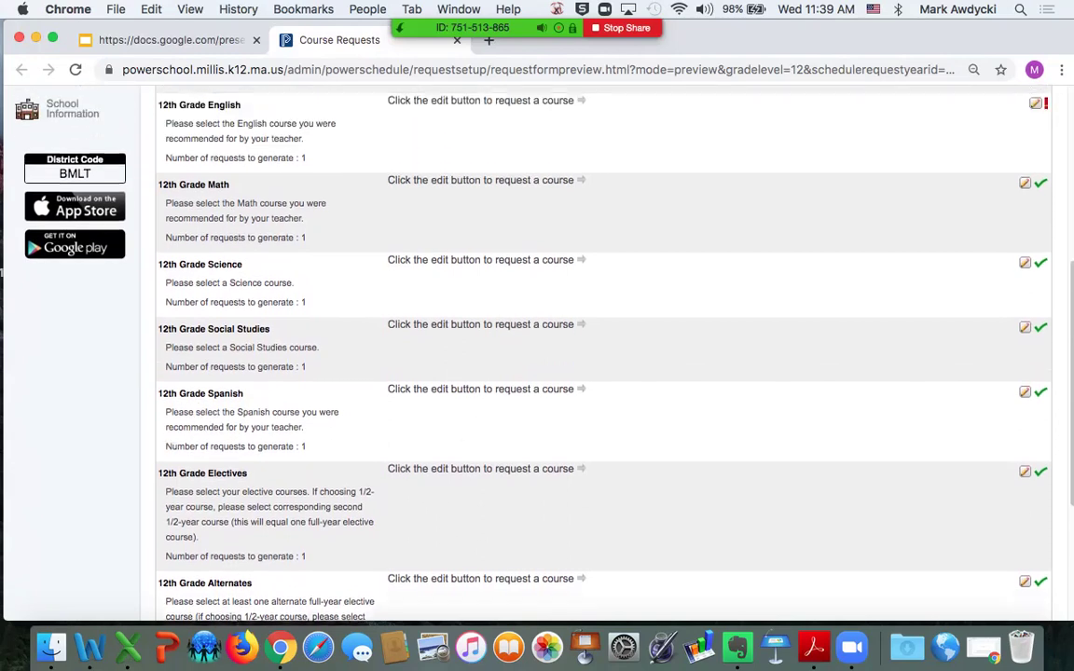
scroll(537, 354, up, 4)
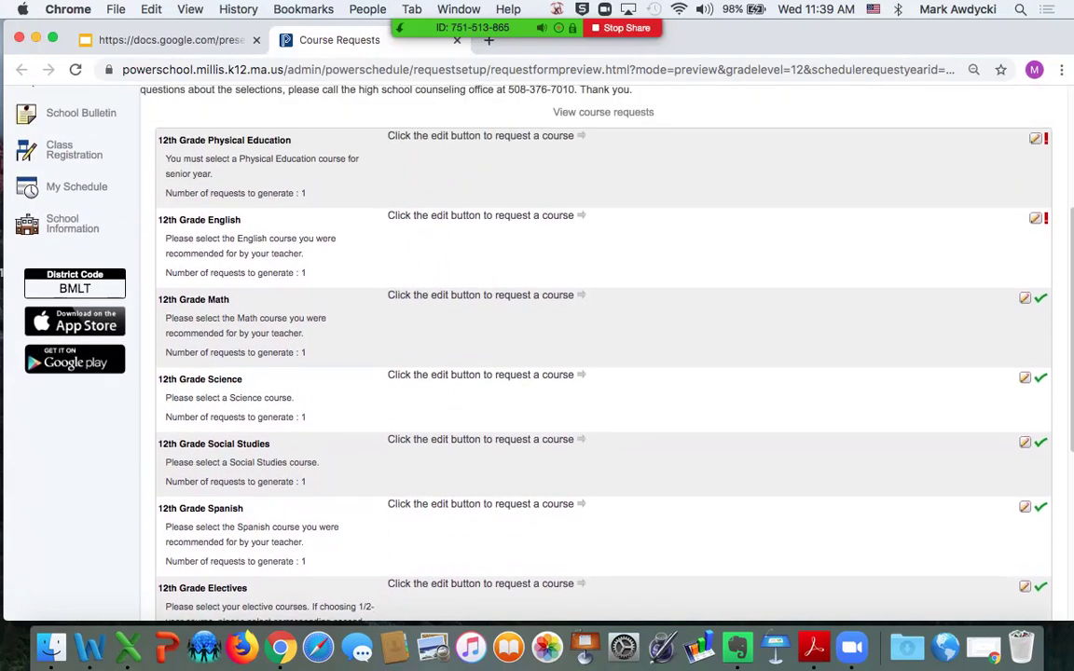
scroll(597, 355, up, 1)
scroll(537, 354, down, 9)
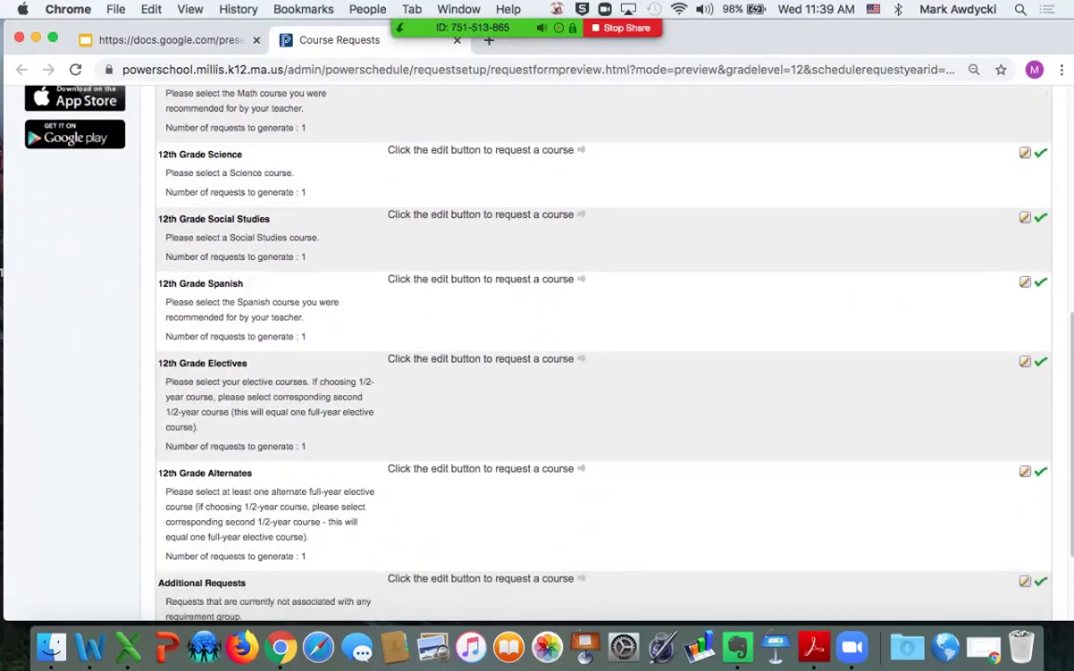
scroll(537, 355, down, 5)
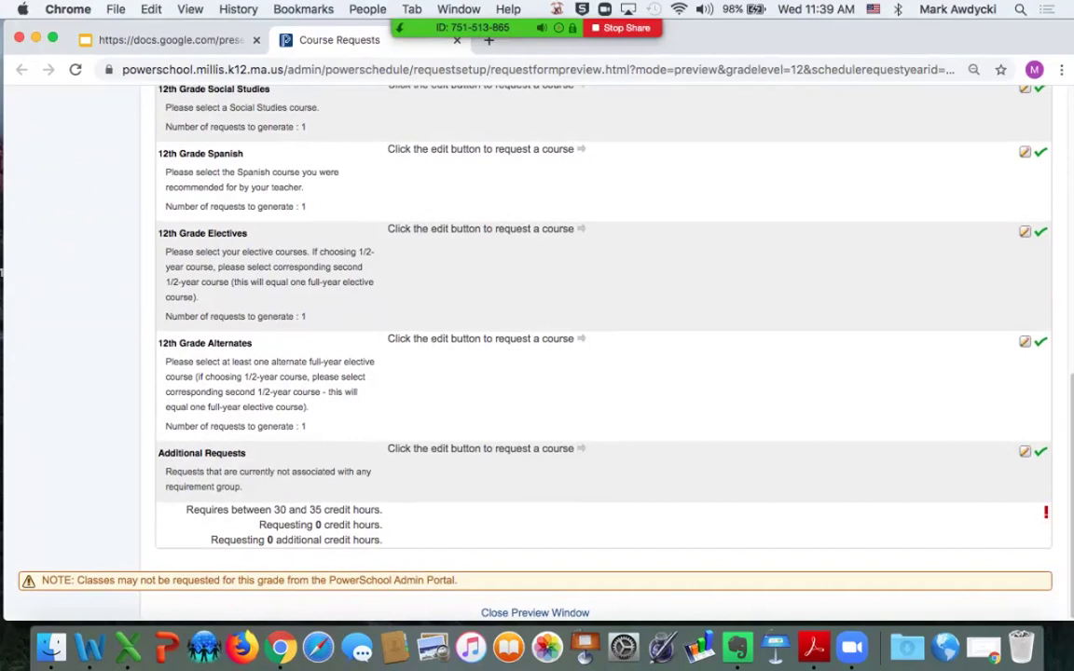
scroll(537, 355, up, 1)
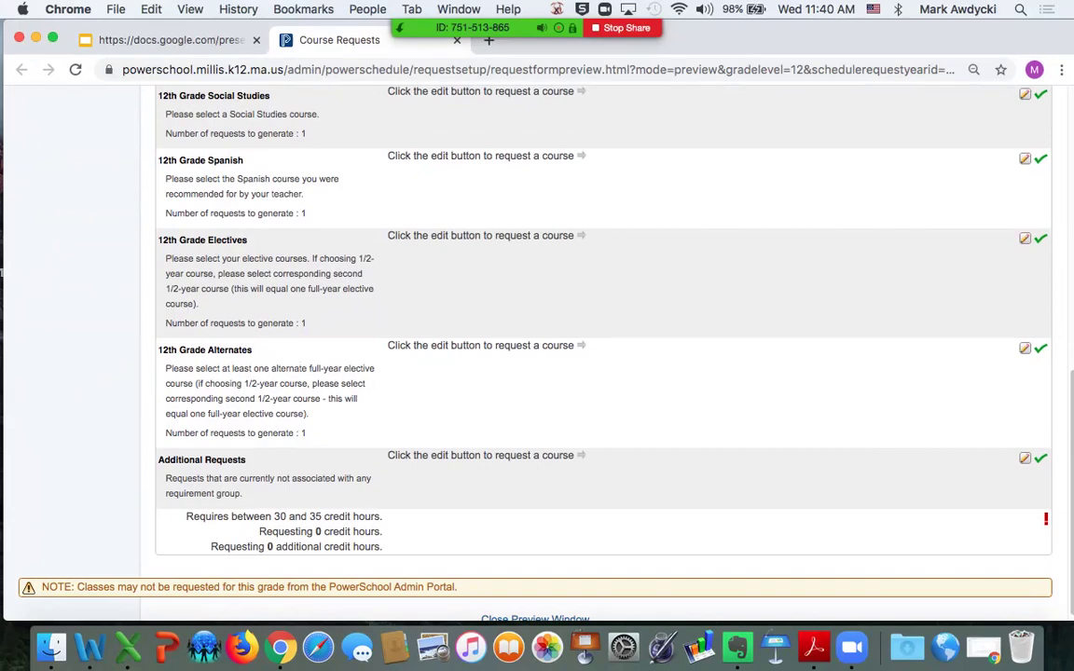
scroll(537, 354, up, 10)
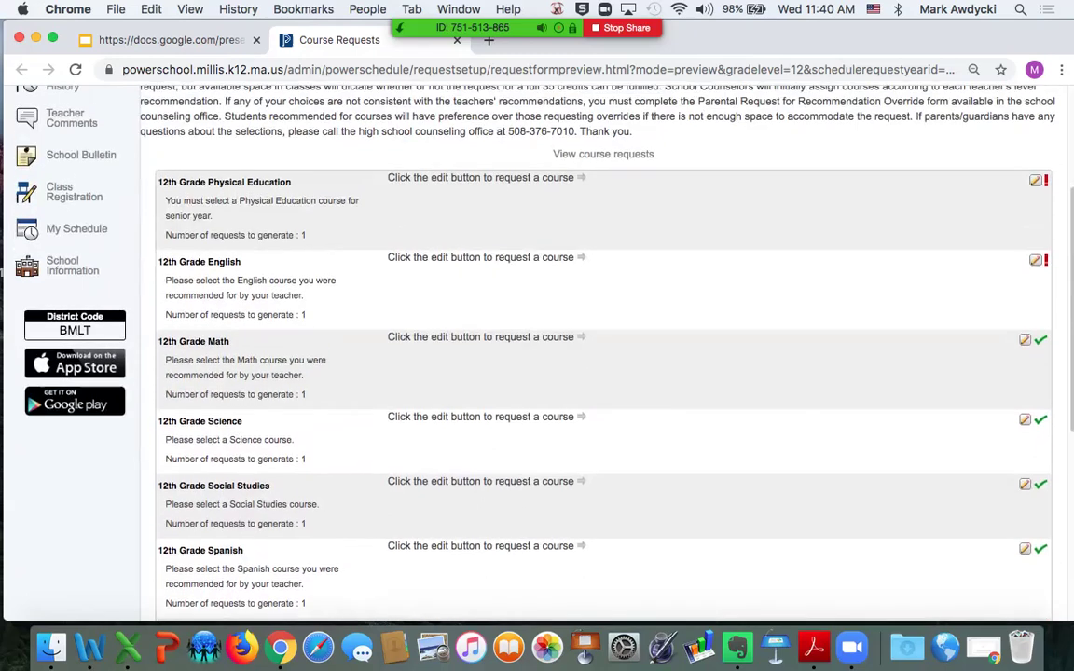
scroll(537, 354, down, 10)
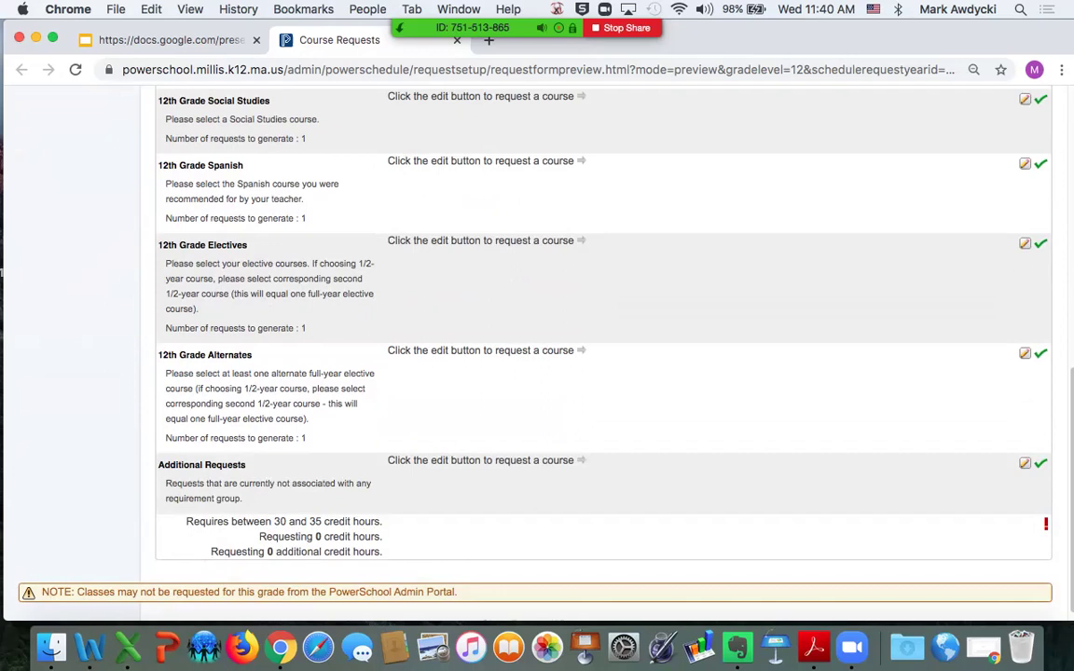
scroll(537, 355, up, 10)
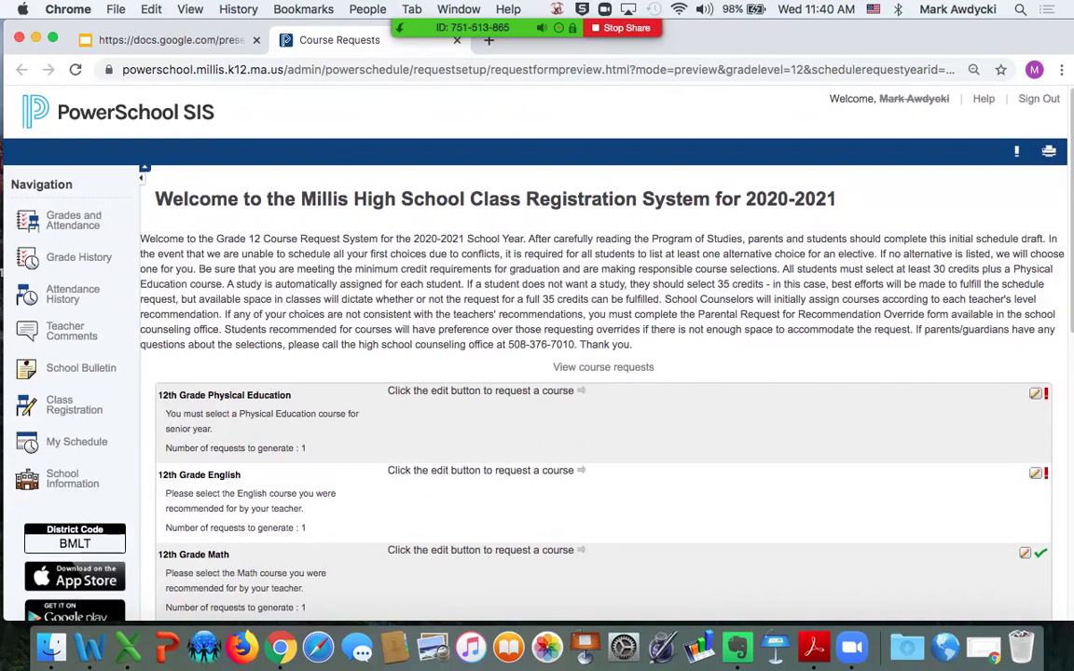
Switch to the Google Slides presentation, start the slideshow, and advance to the Course Selection Timeline slide
click(233, 40)
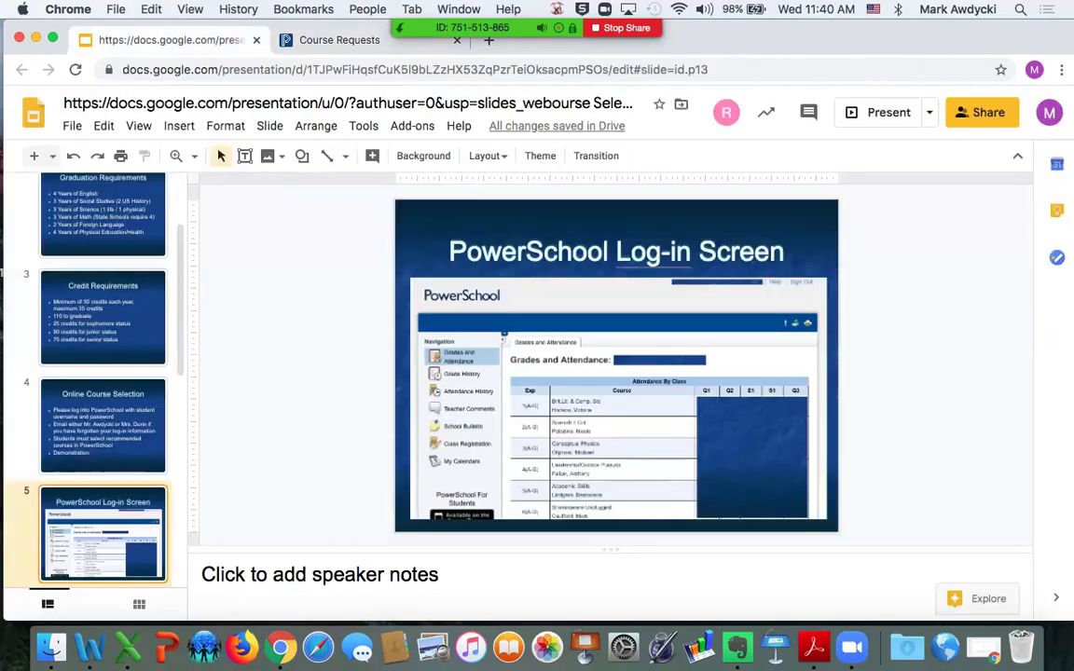
click(889, 112)
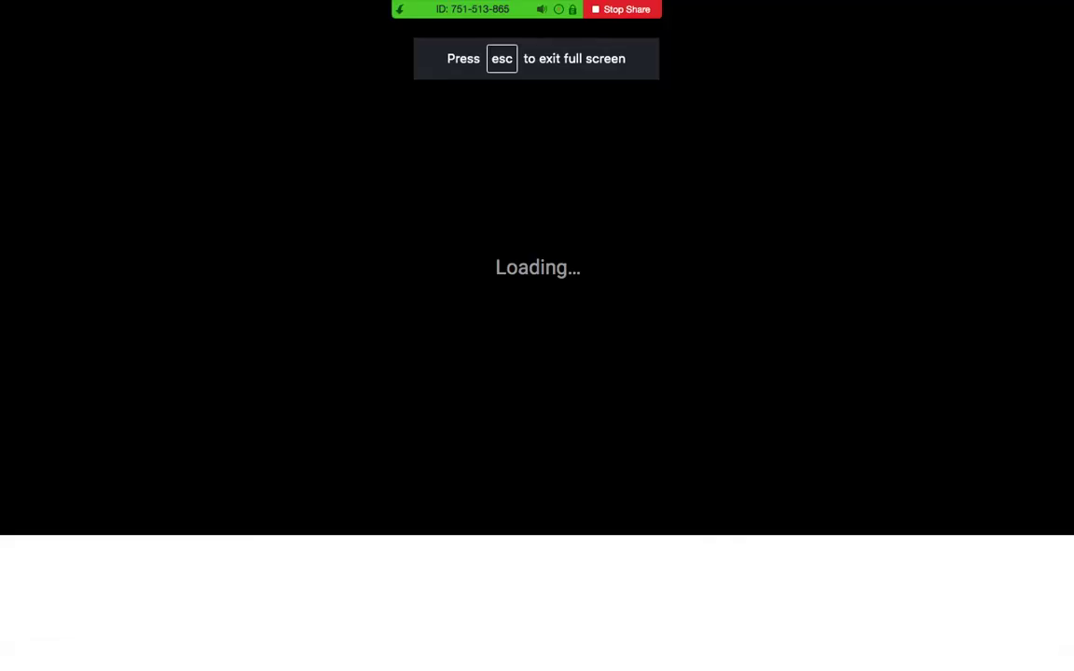
key(Right)
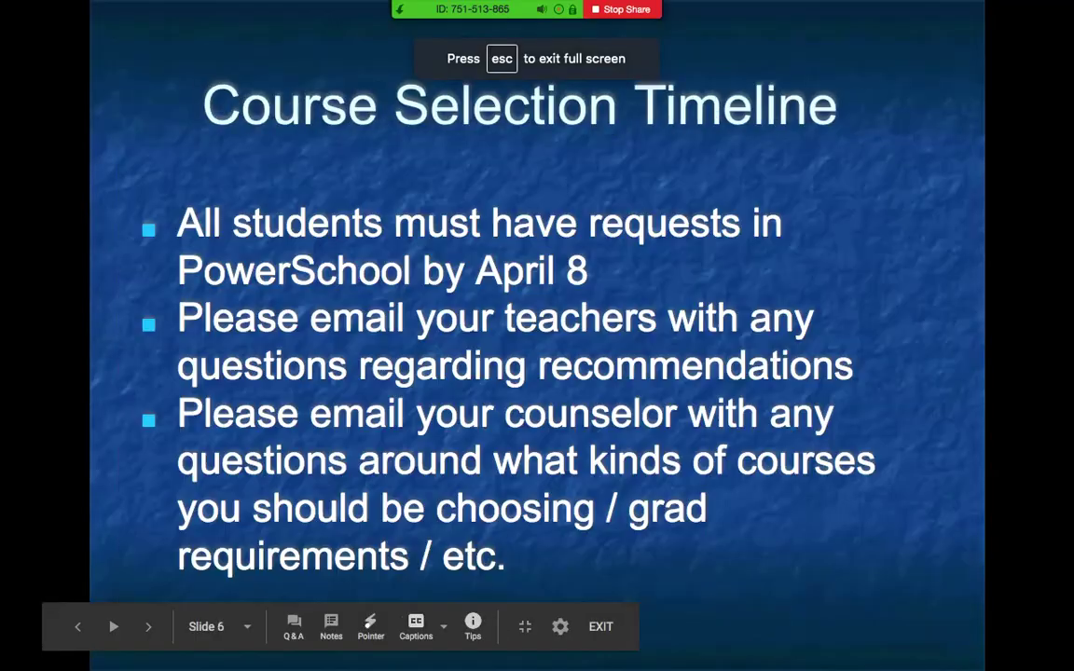